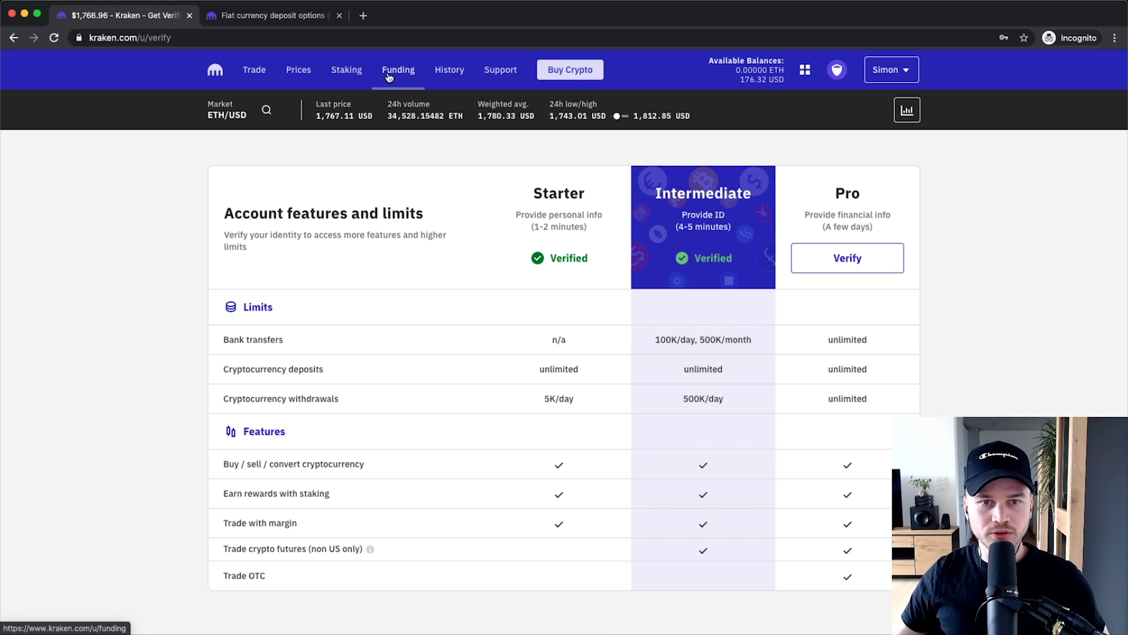
# Step: Open the Funding page with the total balance, fiat funding limits and account balances
pyautogui.scroll(5, 410, 91)
pyautogui.hscroll(-2, 410, 91)
pyautogui.click(460, 93)
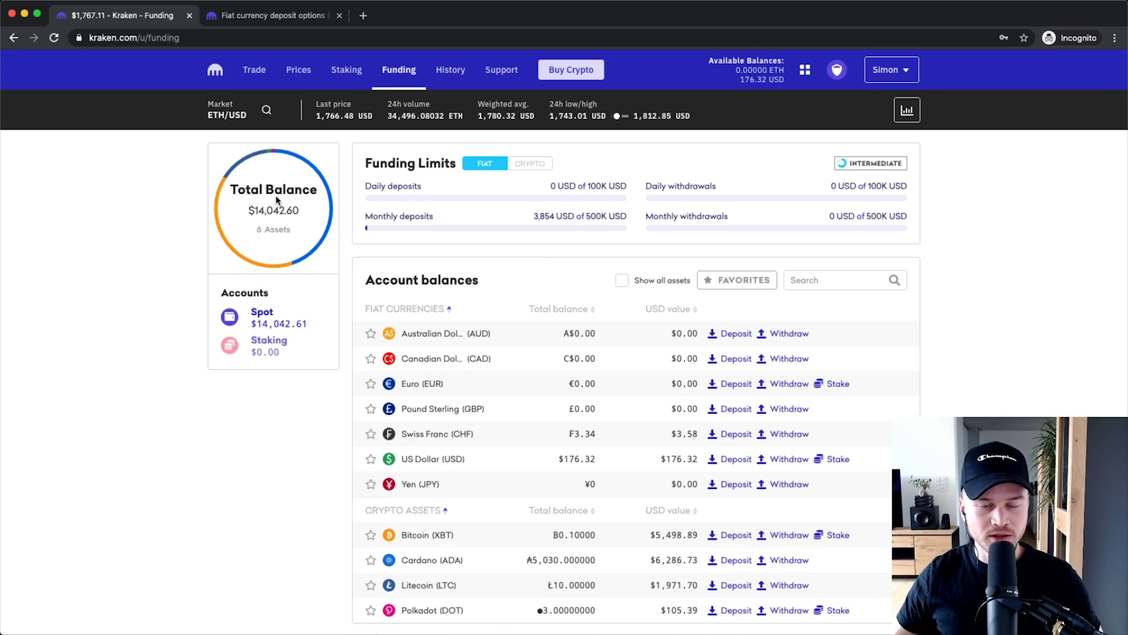
pyautogui.scroll(3, 265, 196)
pyautogui.scroll(1, 256, 194)
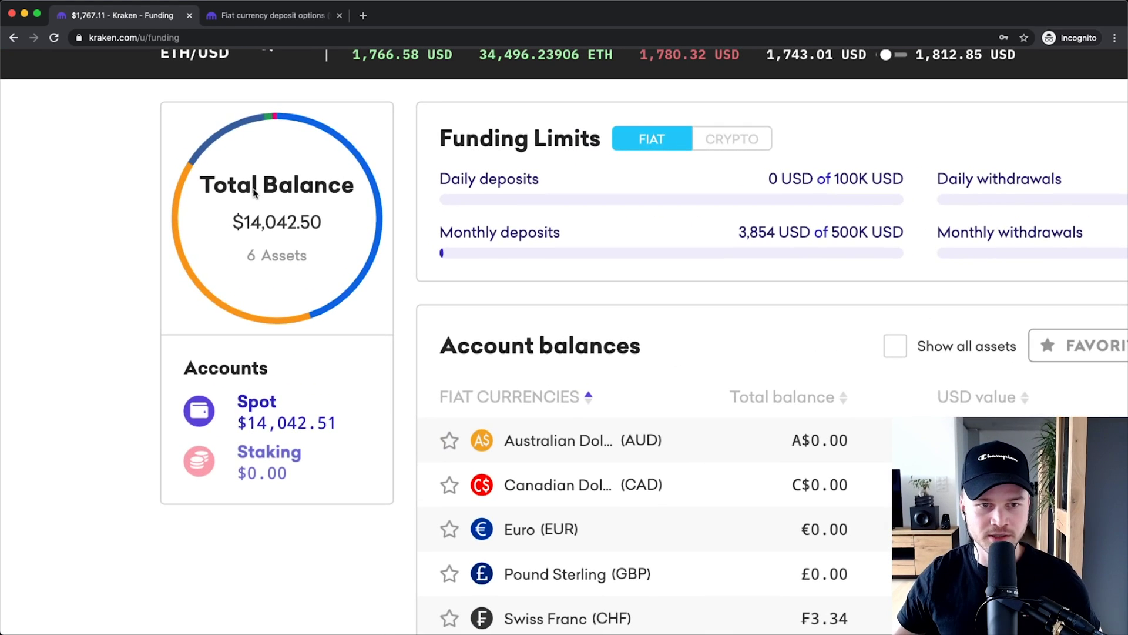
pyautogui.scroll(2, 261, 197)
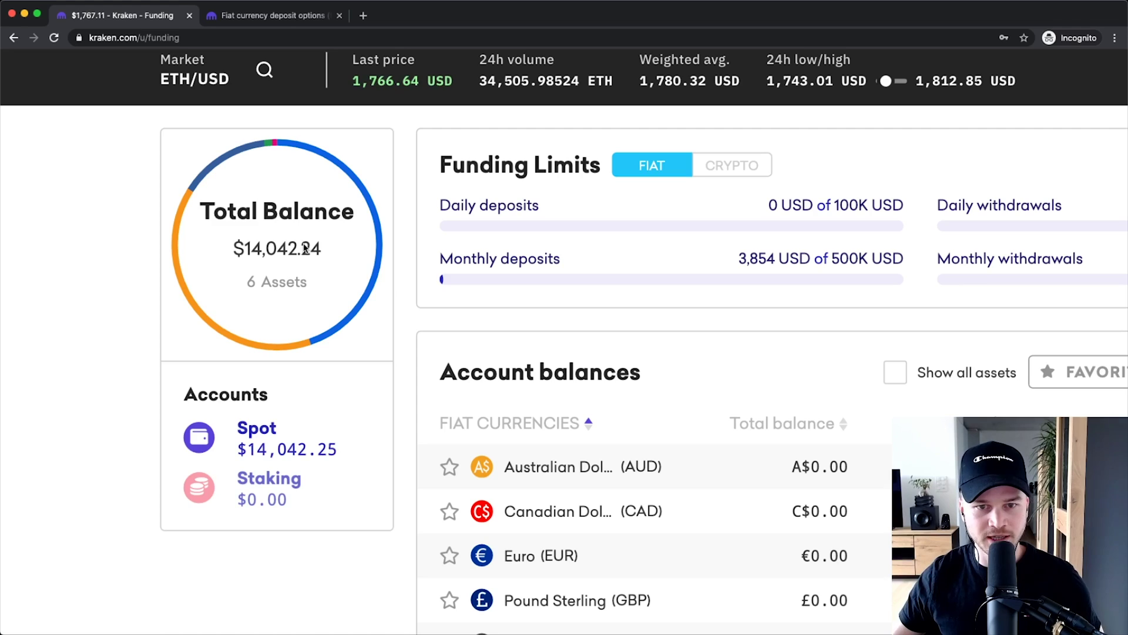
pyautogui.press('super+minus')
pyautogui.press('super+minus')
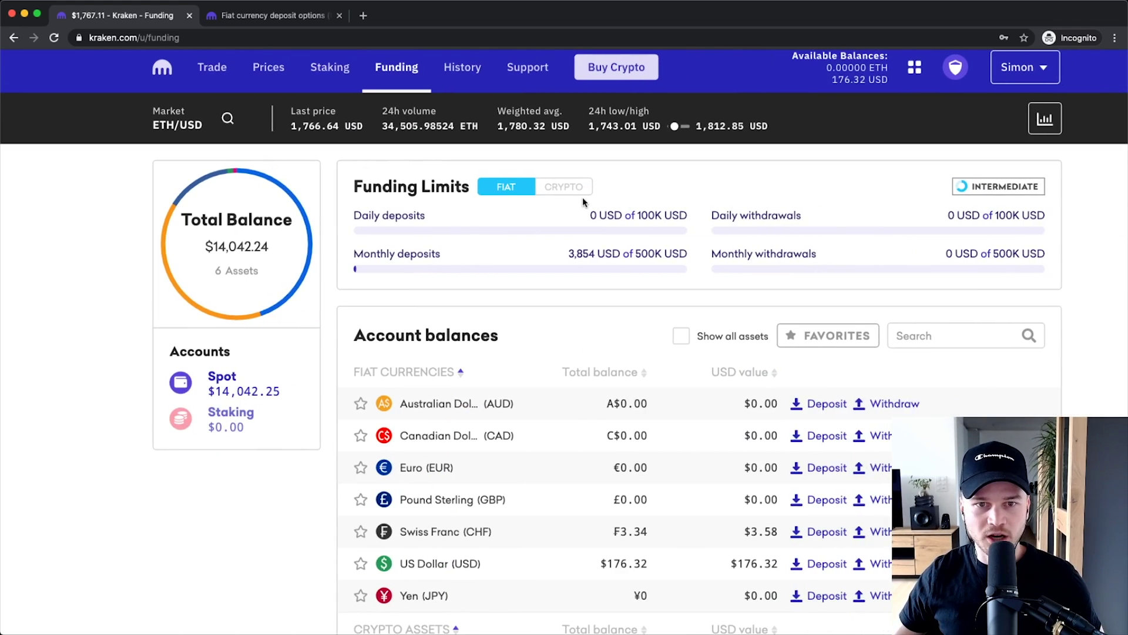
# Step: Switch Funding Limits to crypto: unlimited deposits and a 500K USD daily withdrawal cap
pyautogui.scroll(5, 583, 199)
pyautogui.hscroll(3, 377, 206)
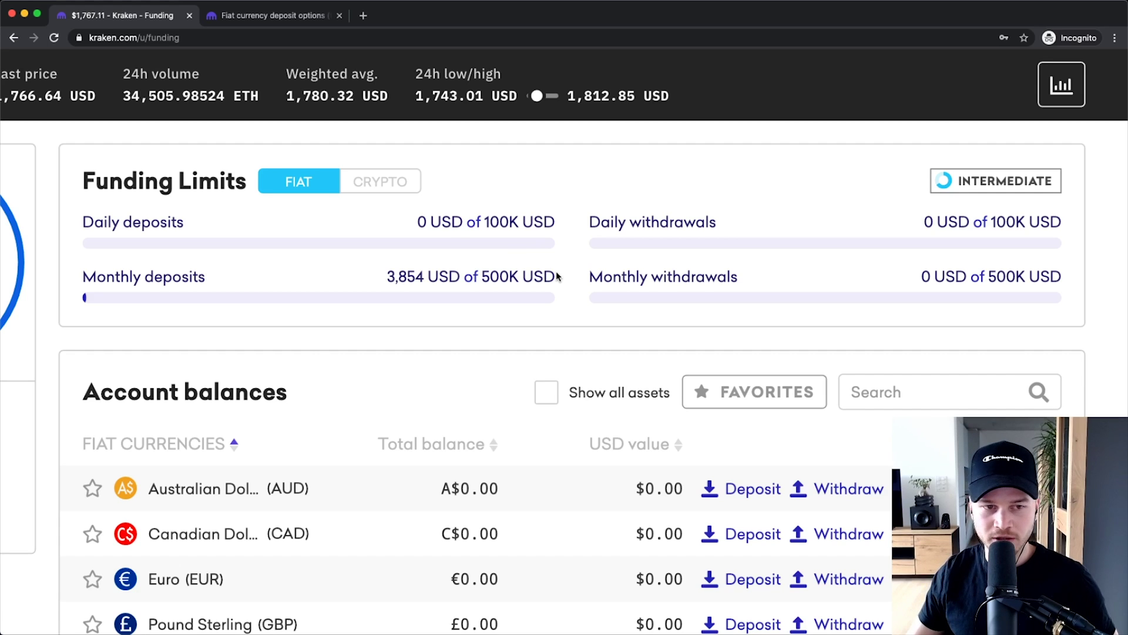
pyautogui.hscroll(2, 849, 282)
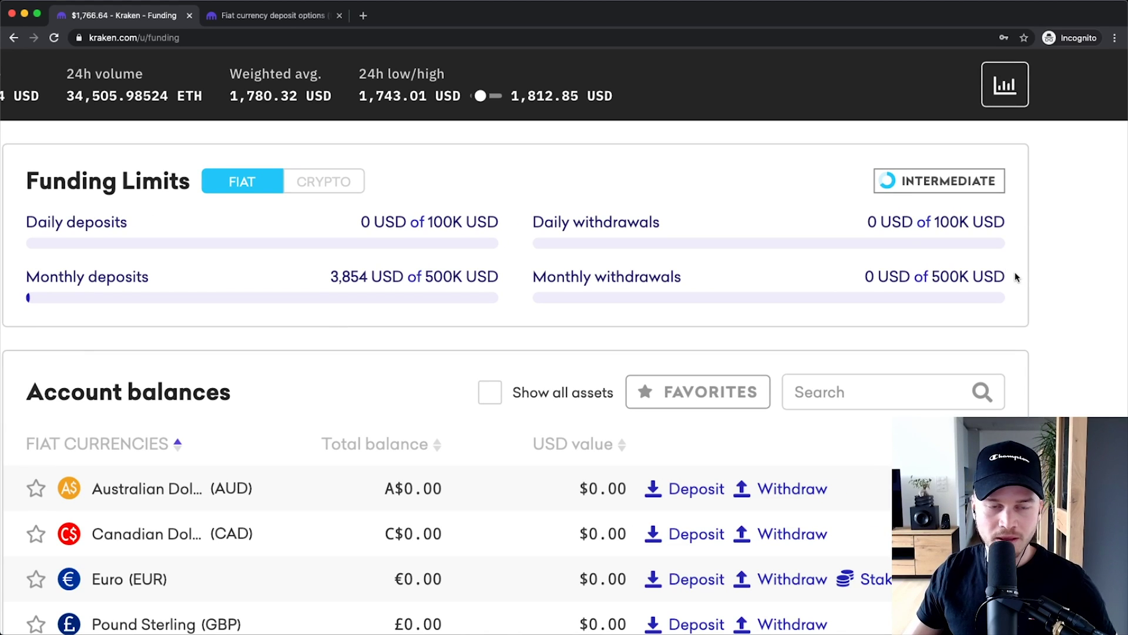
pyautogui.hscroll(-1, 352, 177)
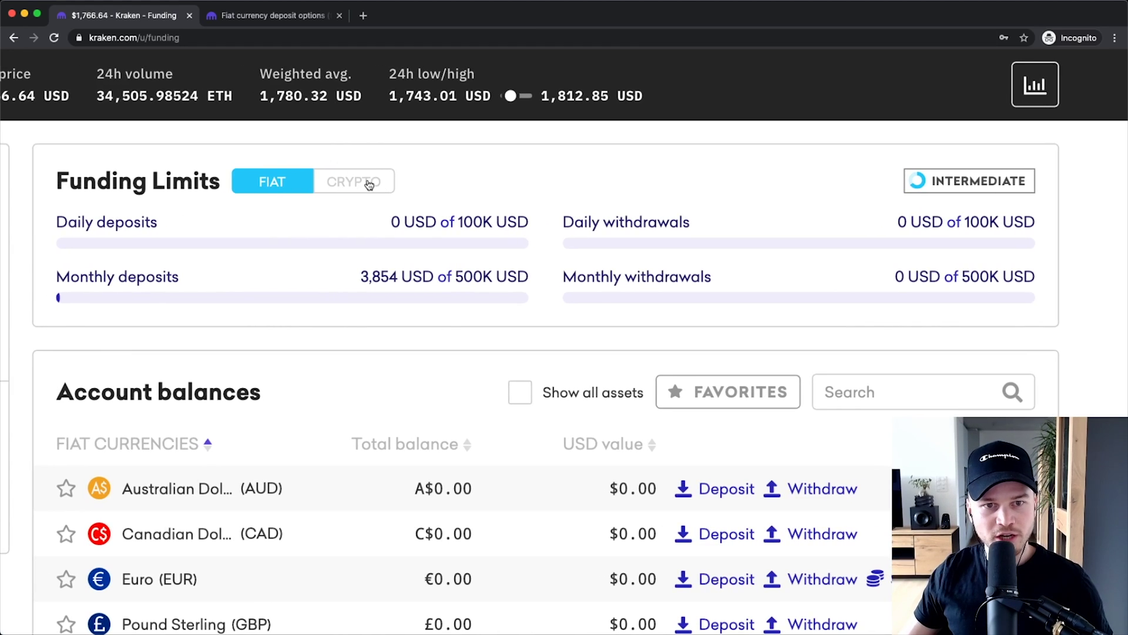
pyautogui.click(371, 181)
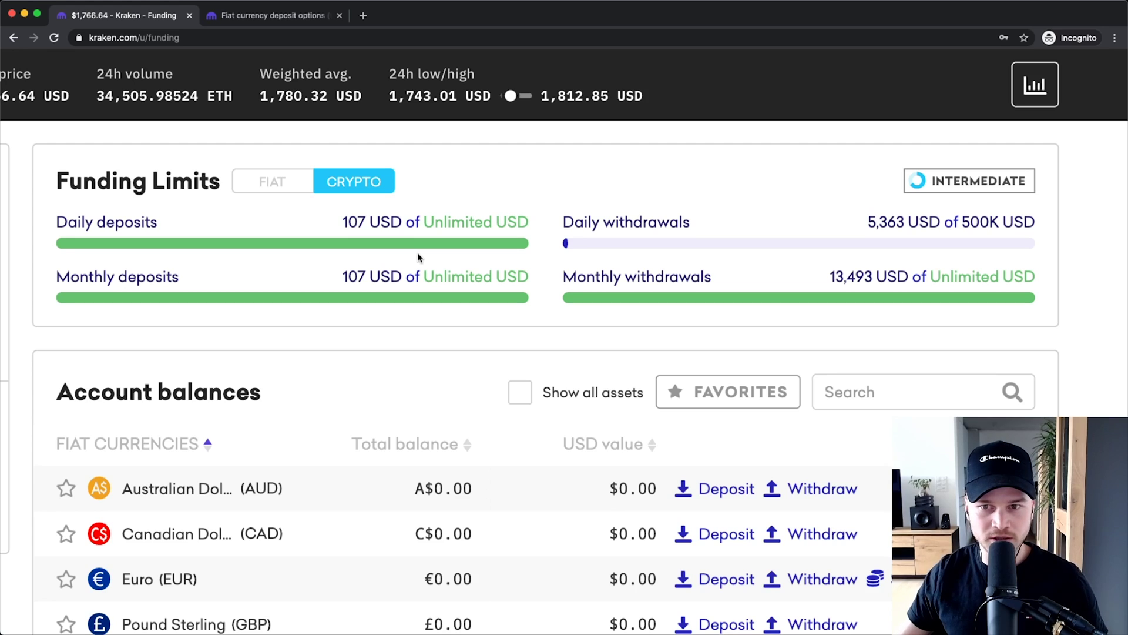
# Step: Scroll through the crypto funding limits, Account balances and Funding Transactions
pyautogui.hscroll(1, 417, 257)
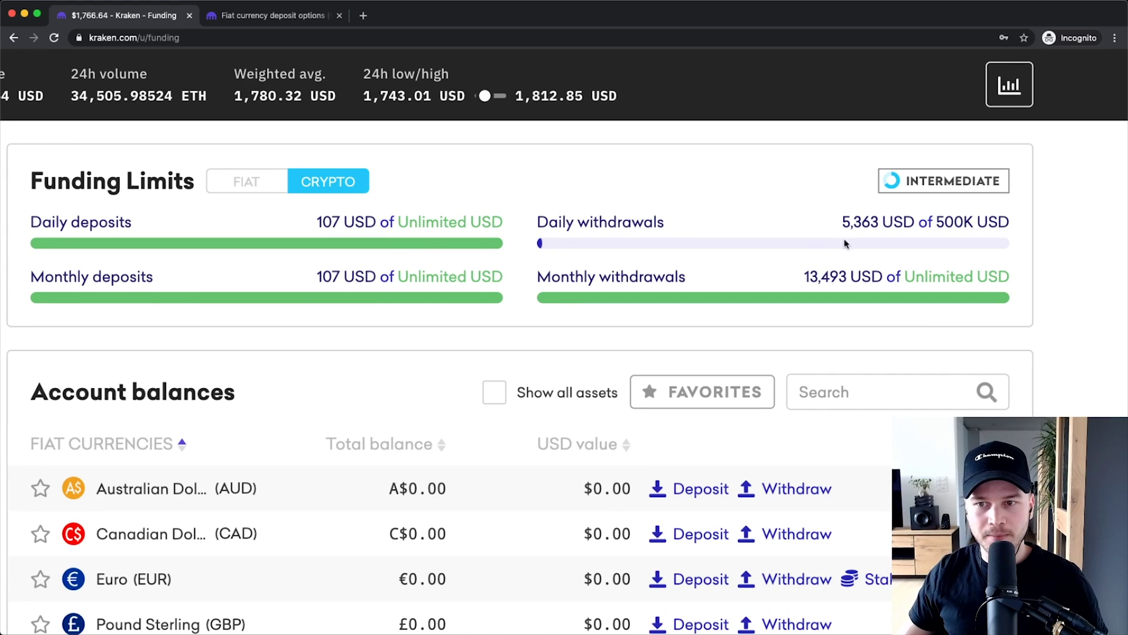
pyautogui.hscroll(1, 844, 242)
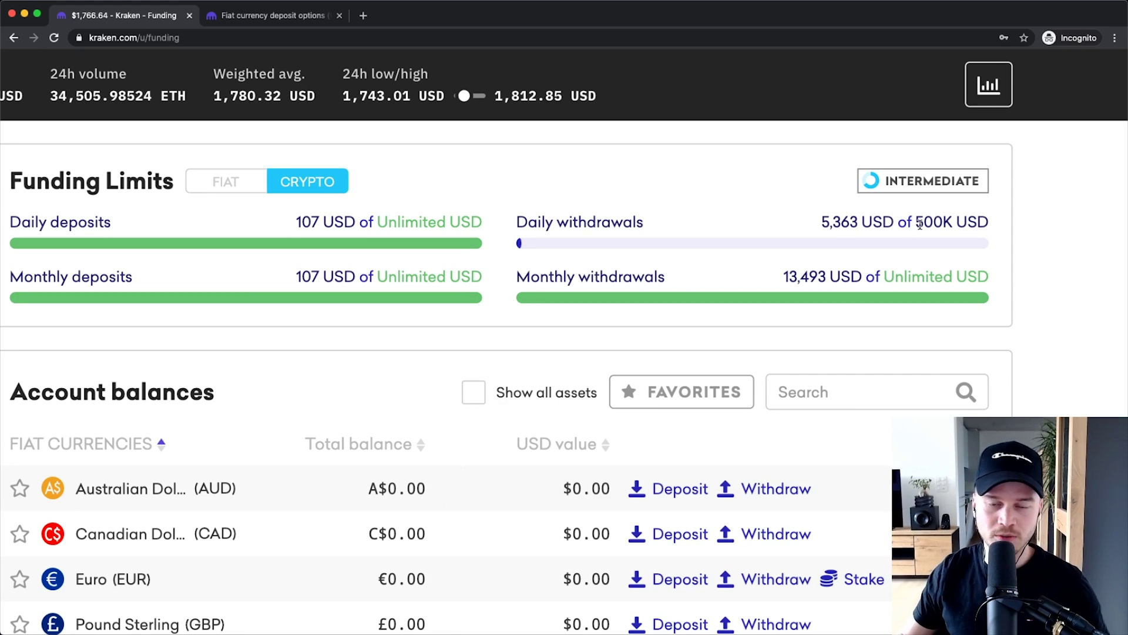
pyautogui.scroll(-5, 911, 224)
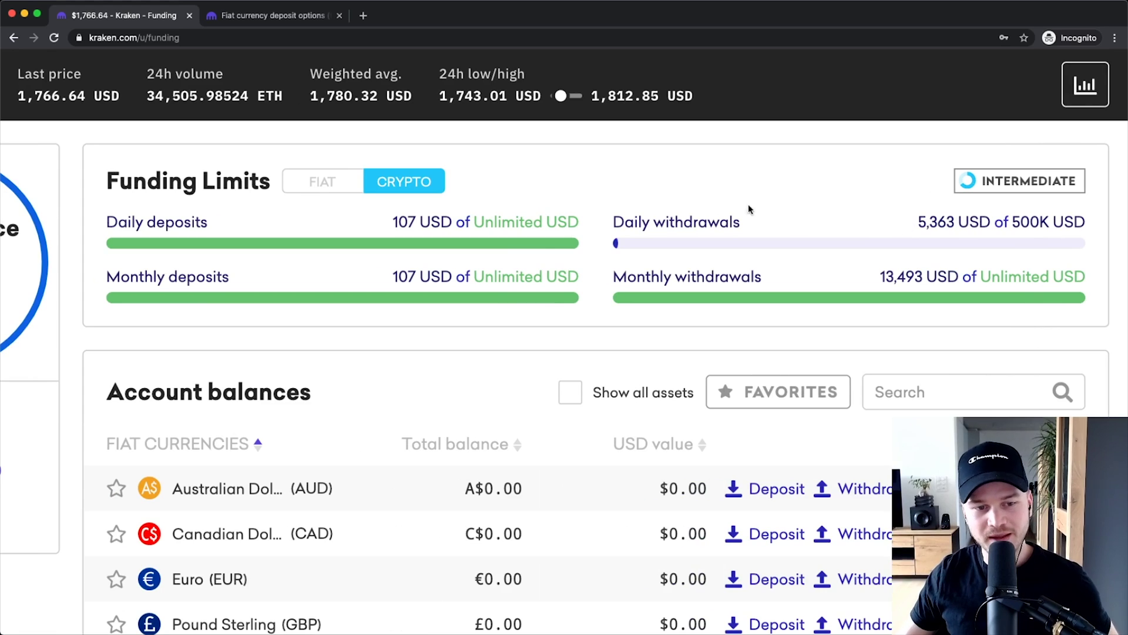
pyautogui.scroll(-3, 629, 333)
pyautogui.scroll(-1, 629, 334)
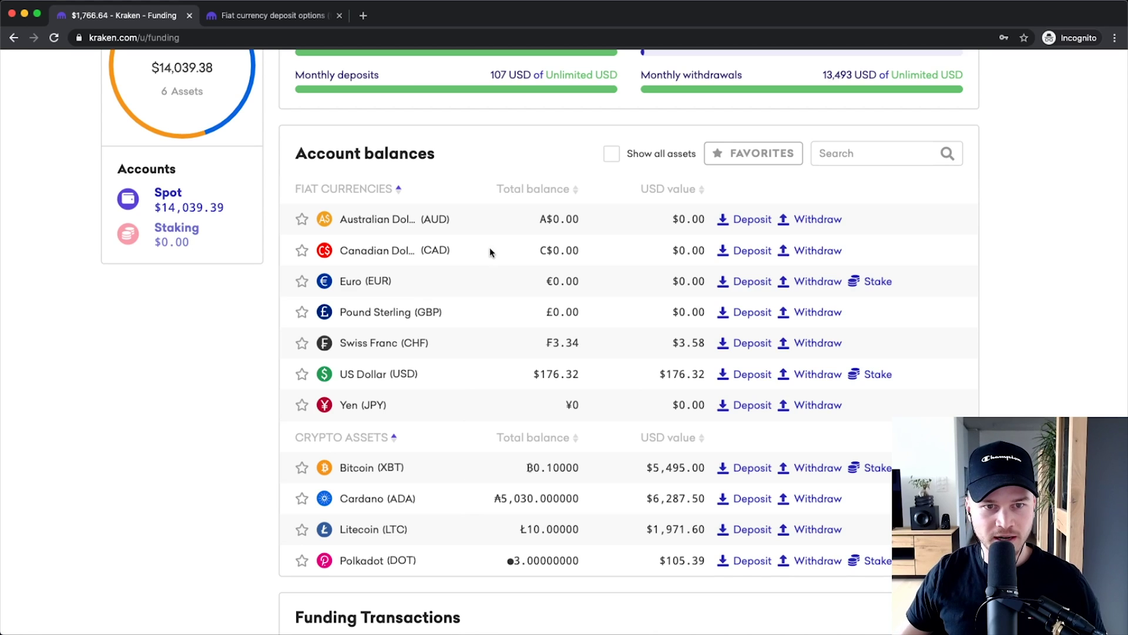
pyautogui.scroll(5, 359, 189)
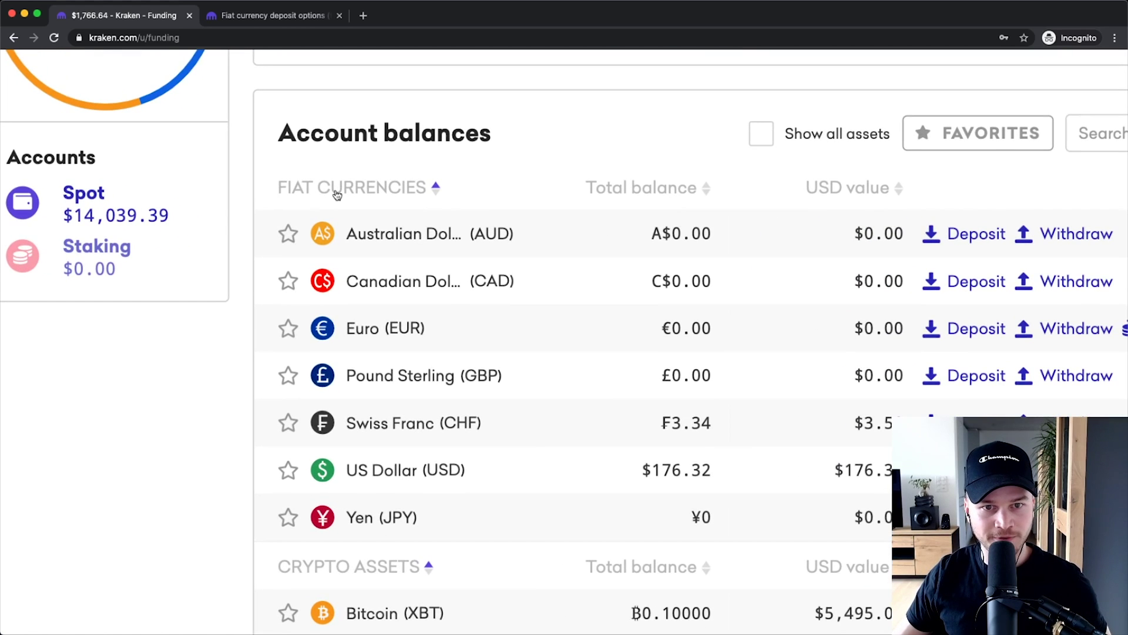
pyautogui.scroll(-1, 395, 176)
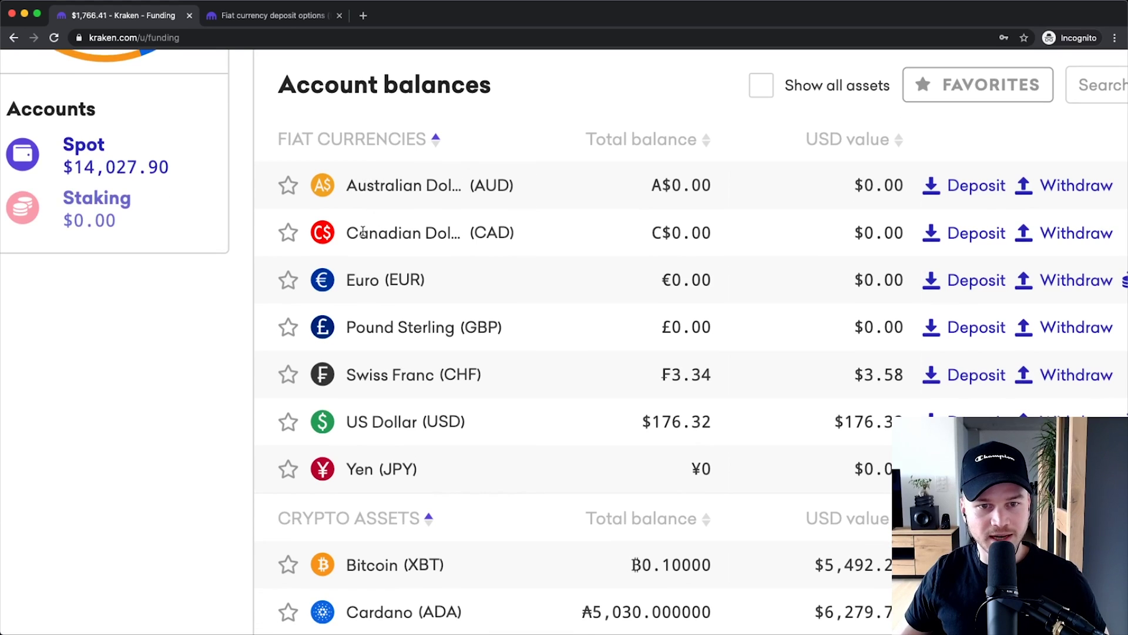
pyautogui.scroll(-1, 377, 235)
pyautogui.scroll(-3, 373, 267)
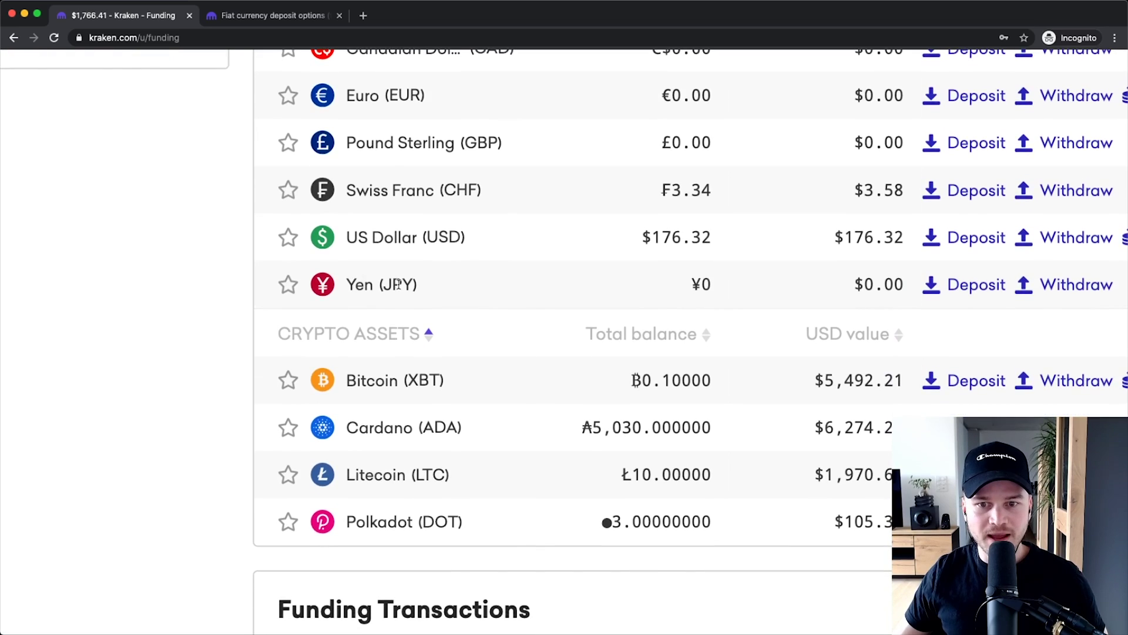
pyautogui.scroll(-3, 397, 284)
pyautogui.scroll(-6, 387, 234)
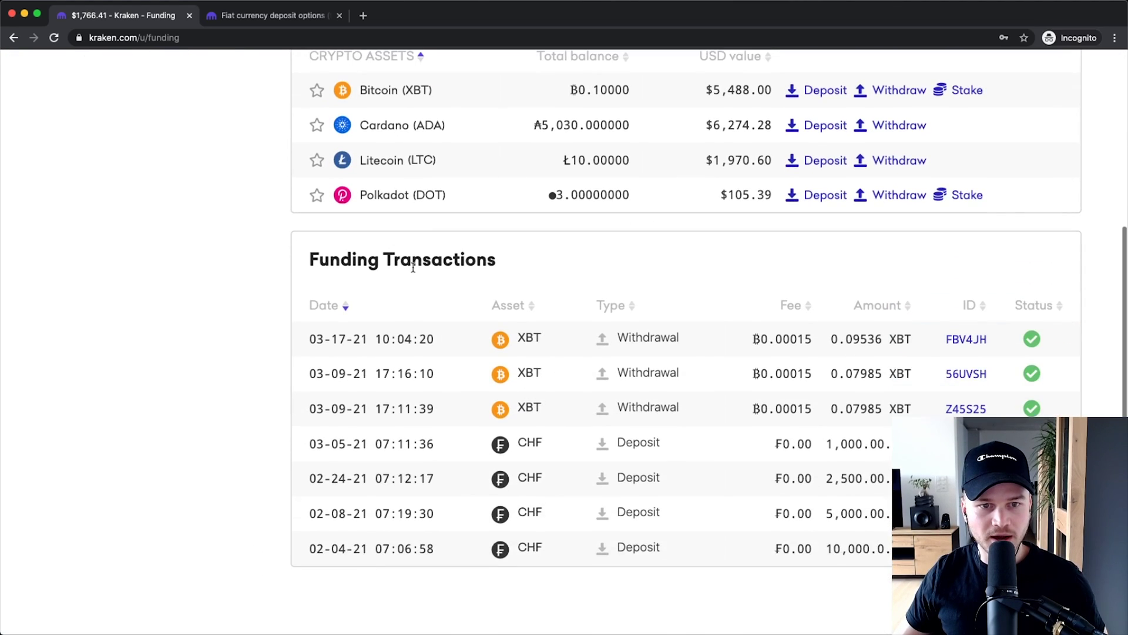
pyautogui.scroll(6, 413, 268)
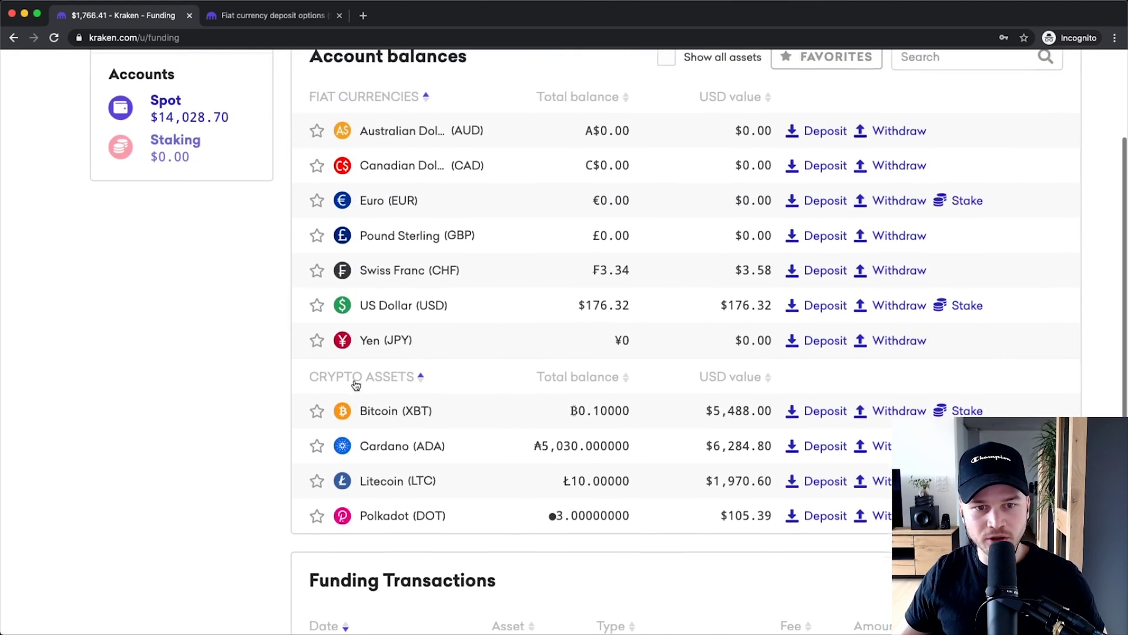
pyautogui.scroll(2, 559, 391)
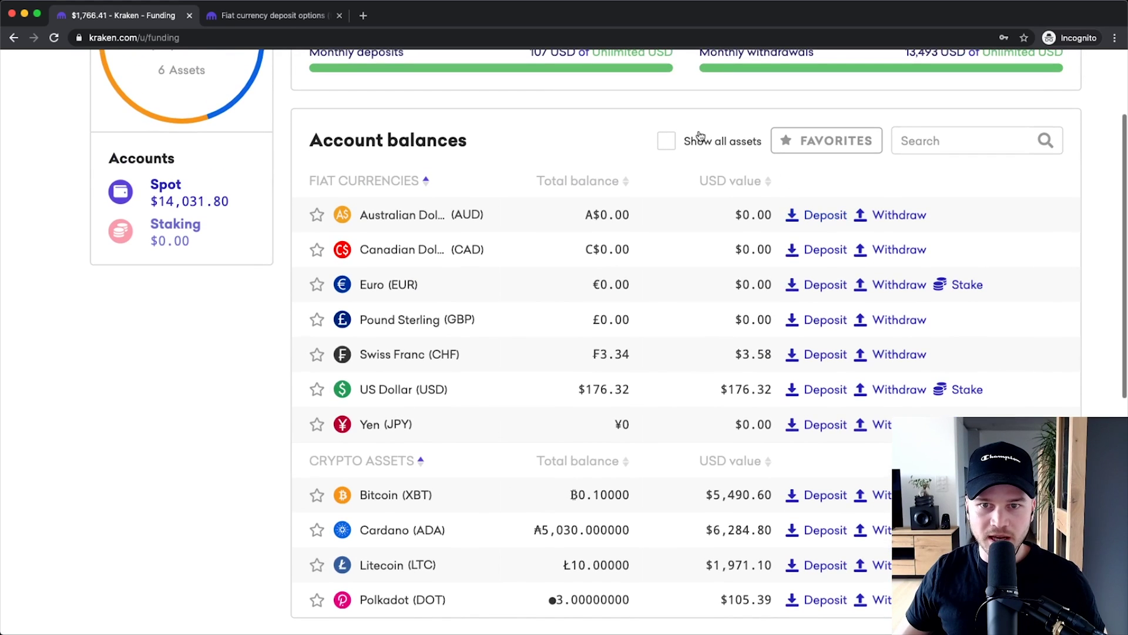
# Step: Tick Show all assets to list every asset, including zero-balance Aave and Algorand
pyautogui.click(699, 138)
pyautogui.scroll(-3, 641, 326)
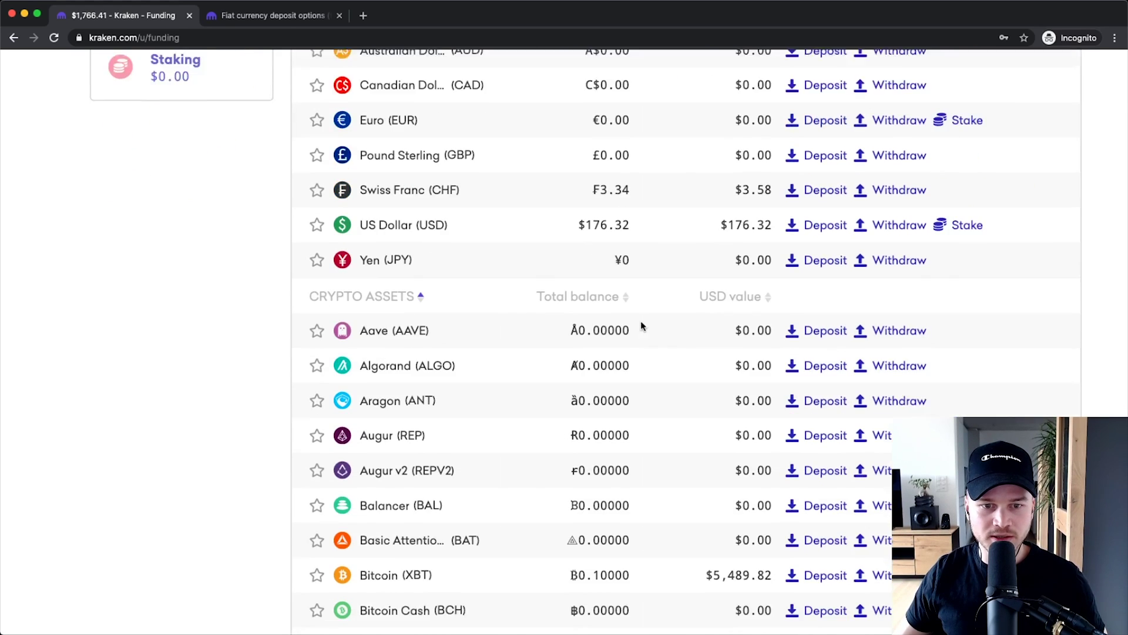
pyautogui.scroll(-3, 641, 325)
pyautogui.scroll(7, 620, 430)
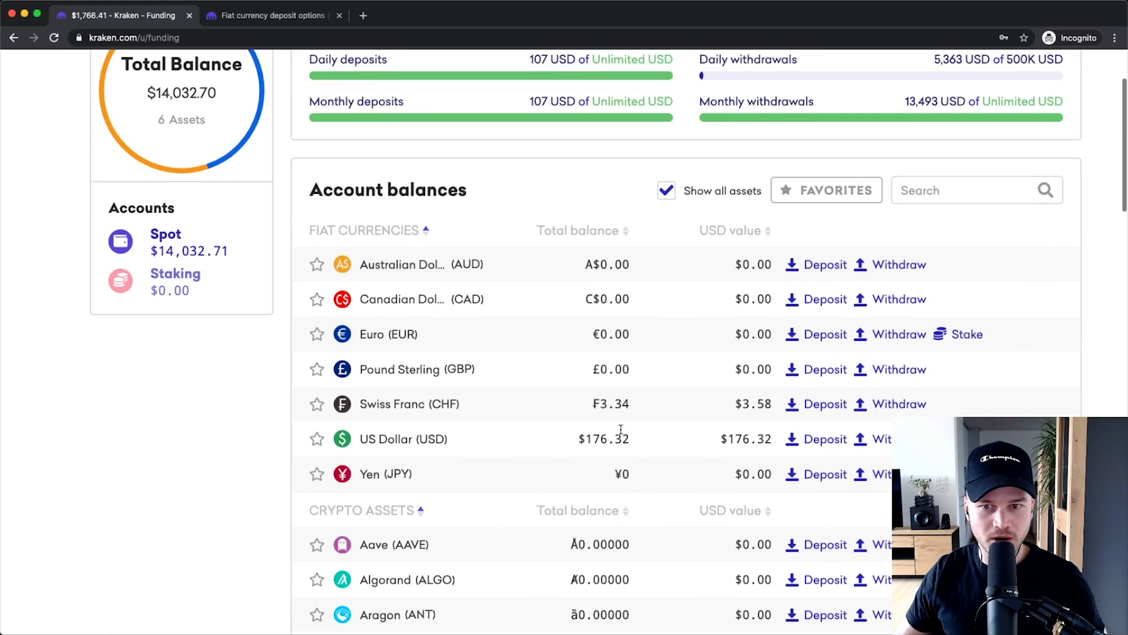
pyautogui.scroll(1, 620, 429)
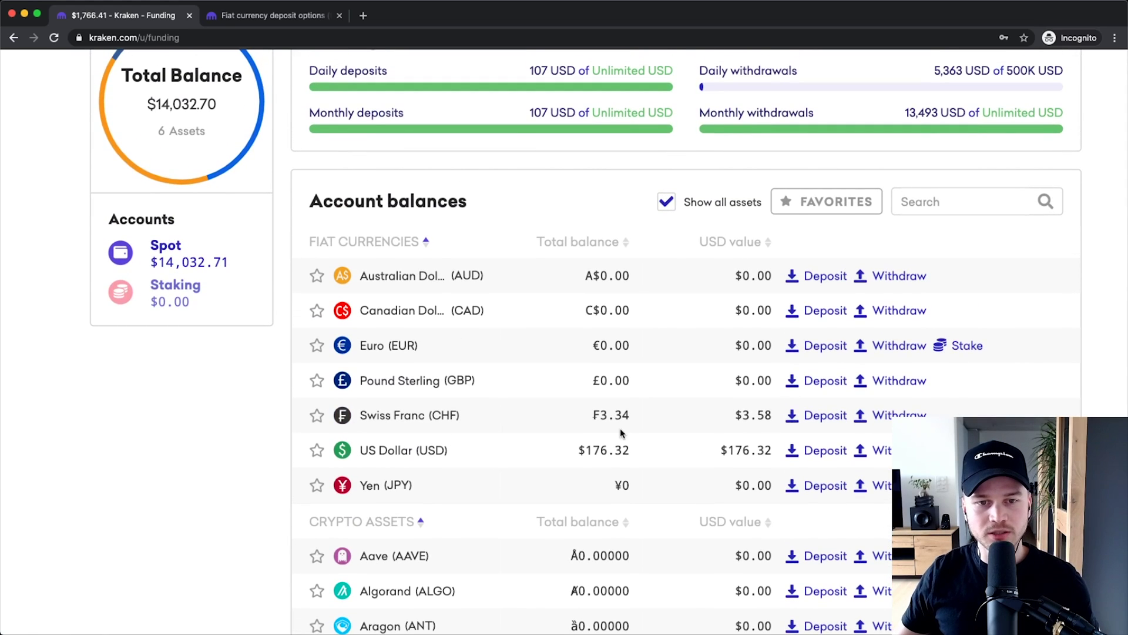
pyautogui.hscroll(2, 620, 433)
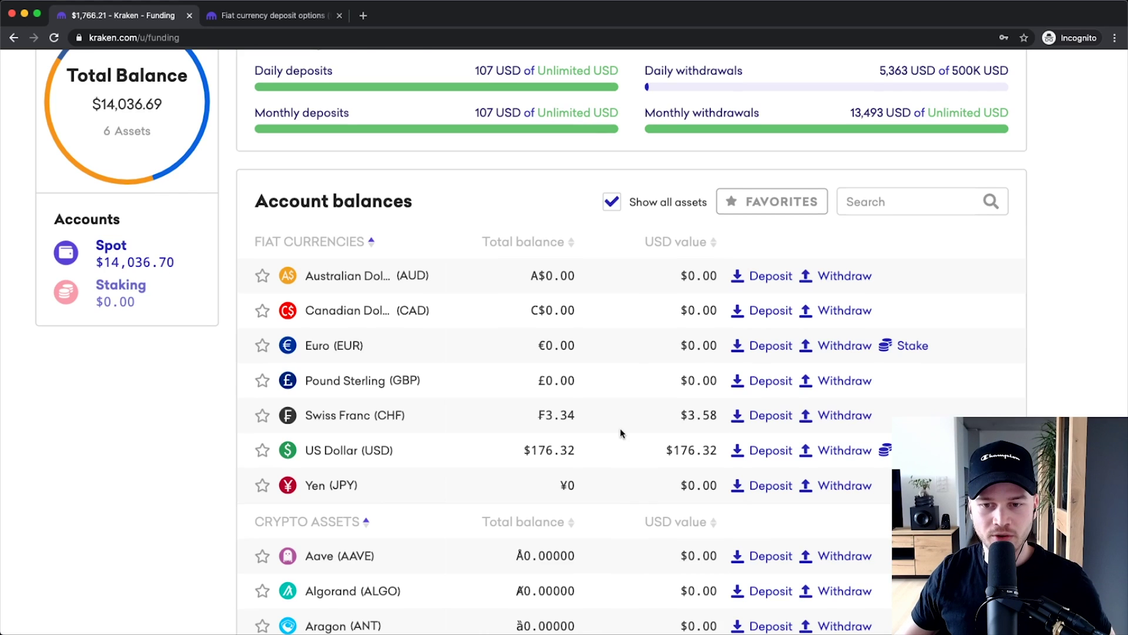
# Step: Find the US Dollar (USD) row and start a USD deposit from it
pyautogui.scroll(1, 620, 430)
pyautogui.scroll(-1, 448, 377)
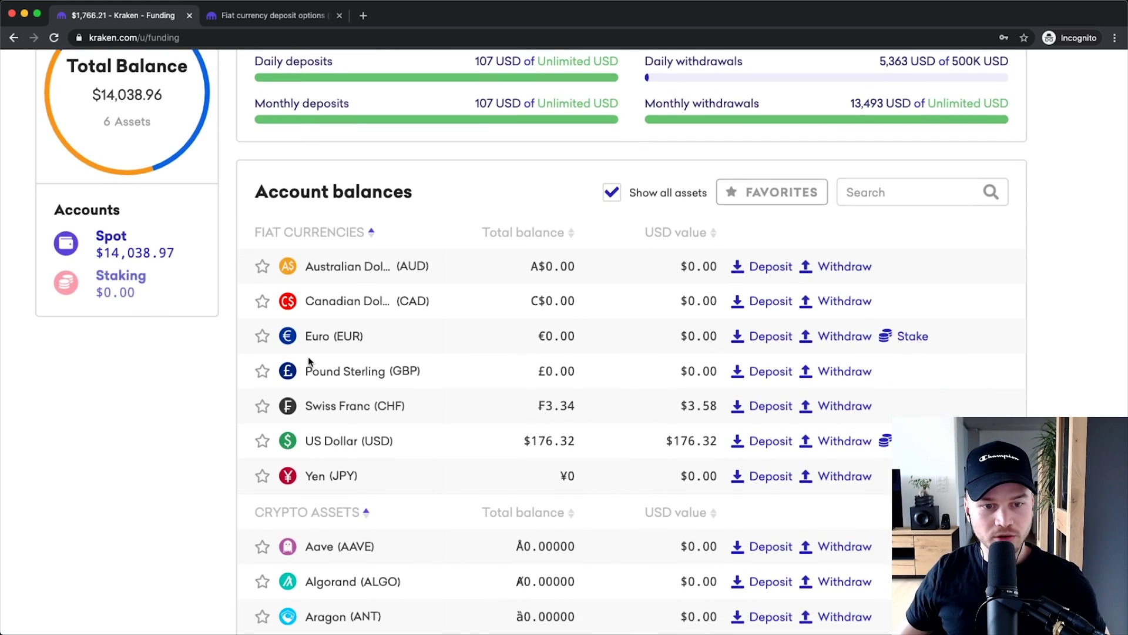
pyautogui.scroll(3, 308, 356)
pyautogui.tripleClick(288, 488)
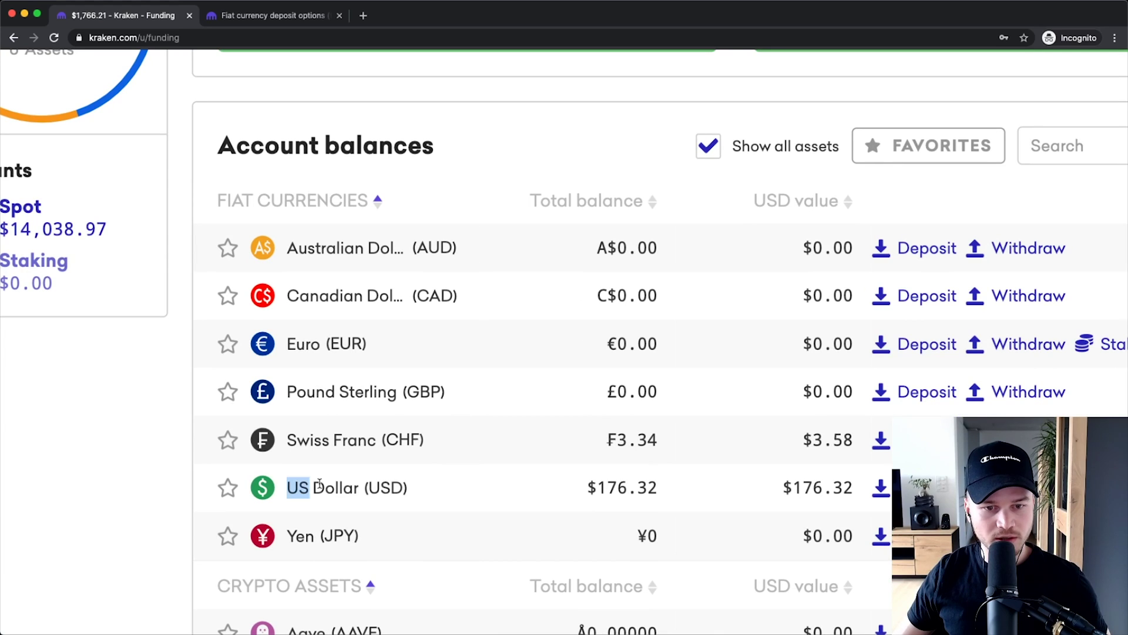
pyautogui.hscroll(5, 483, 288)
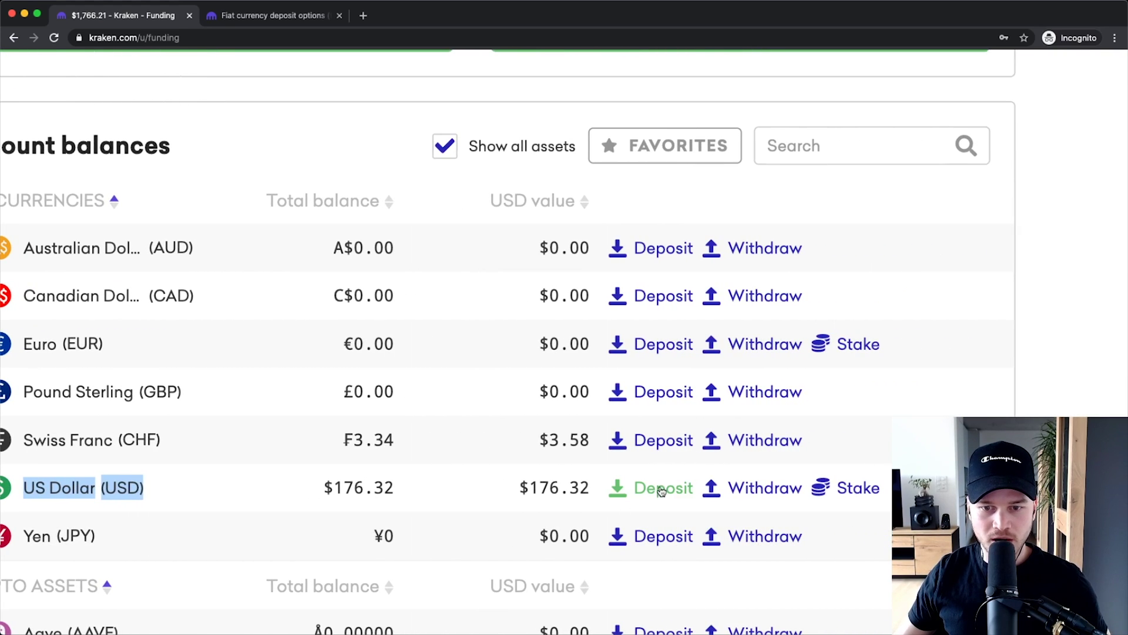
pyautogui.click(659, 492)
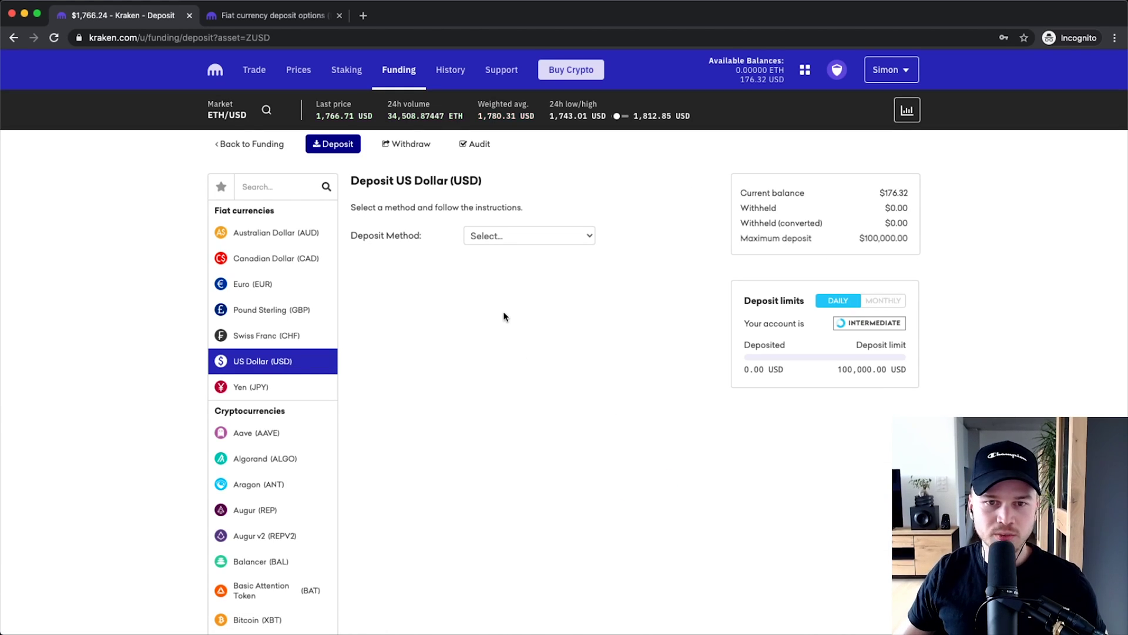
# Step: Review the Deposit US Dollar page, then bring up the fiat currency deposit options article
pyautogui.scroll(5, 507, 276)
pyautogui.scroll(2, 496, 356)
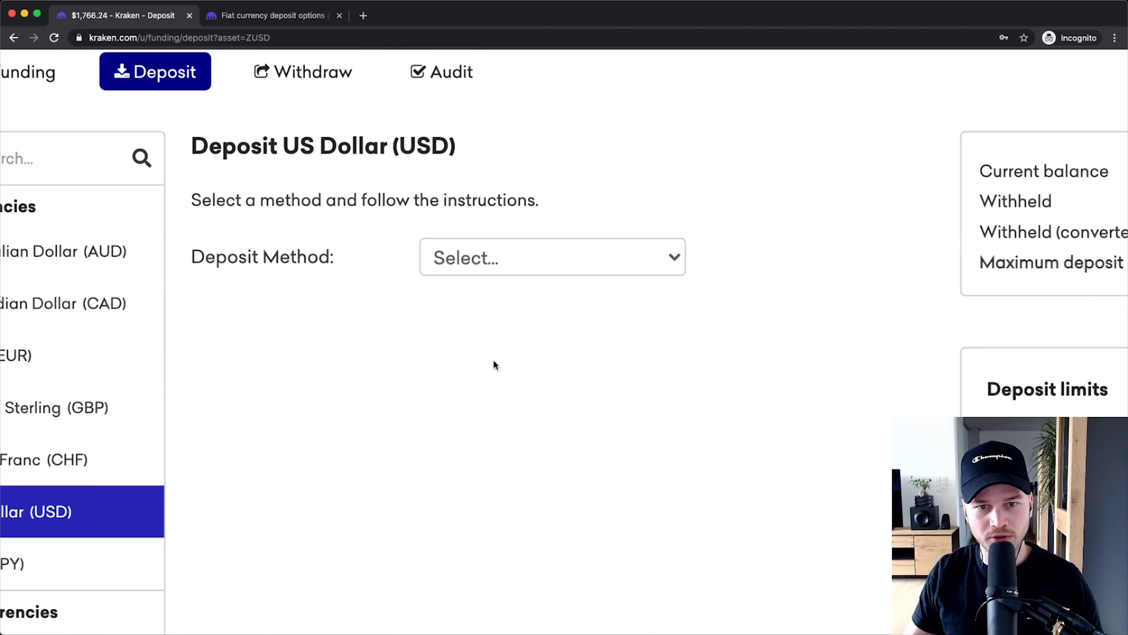
pyautogui.hscroll(-4, 396, 396)
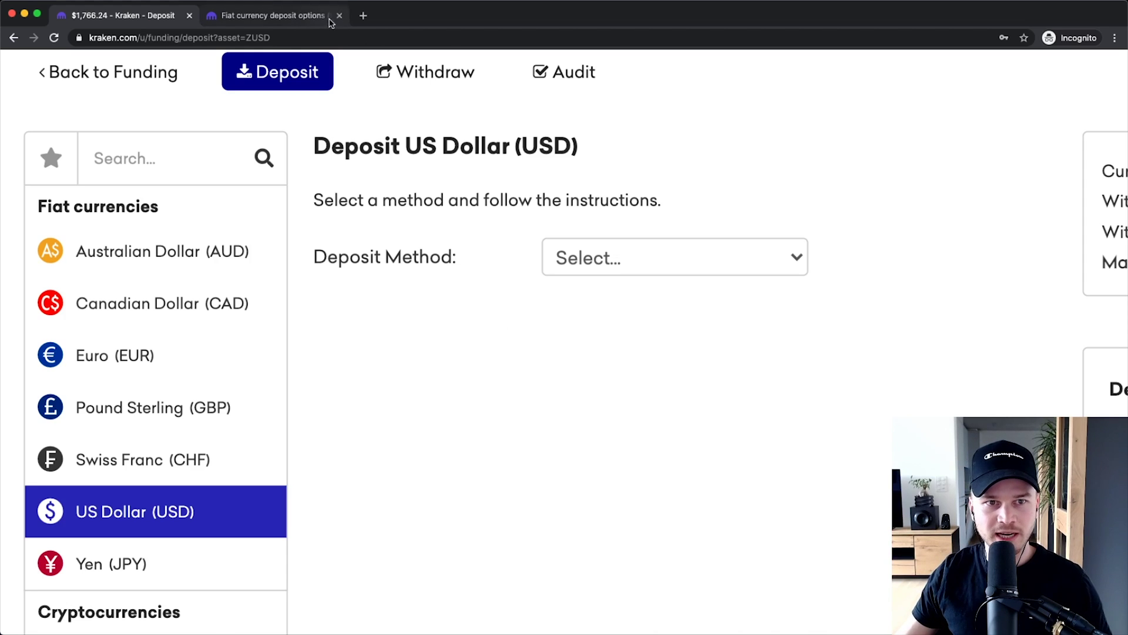
pyautogui.click(274, 15)
pyautogui.scroll(20, 604, 233)
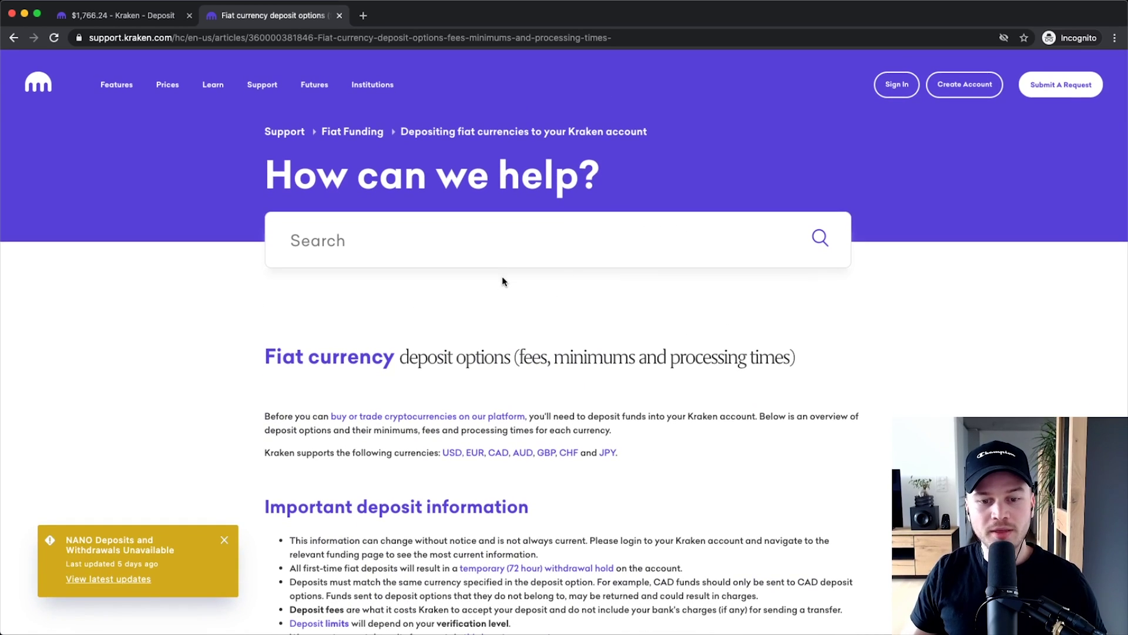
pyautogui.scroll(-8, 501, 379)
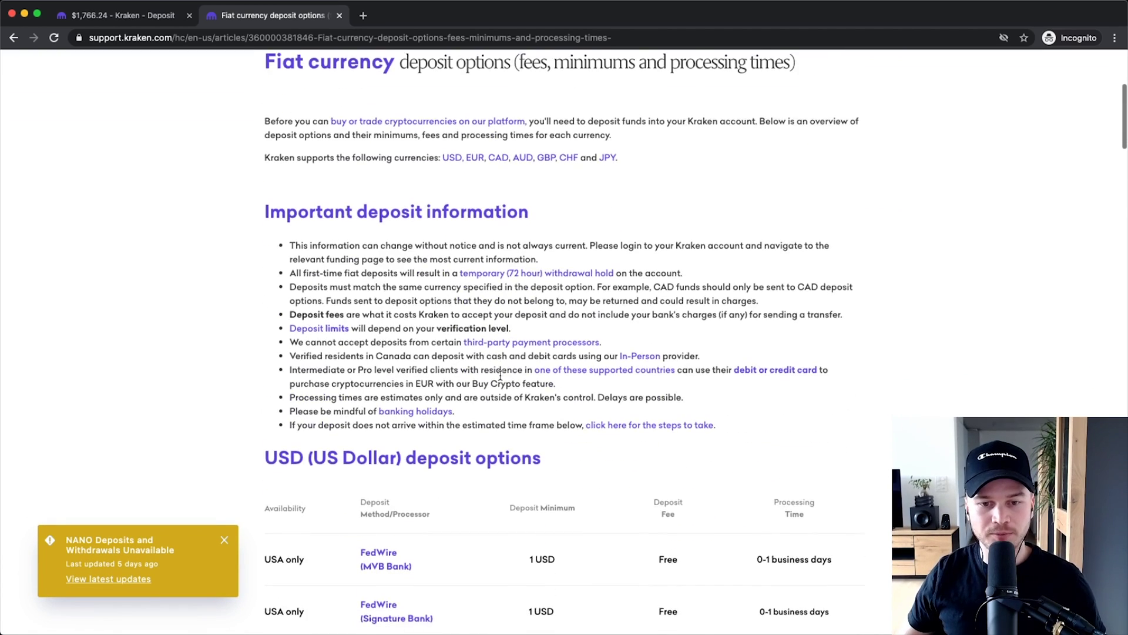
pyautogui.scroll(-3, 500, 379)
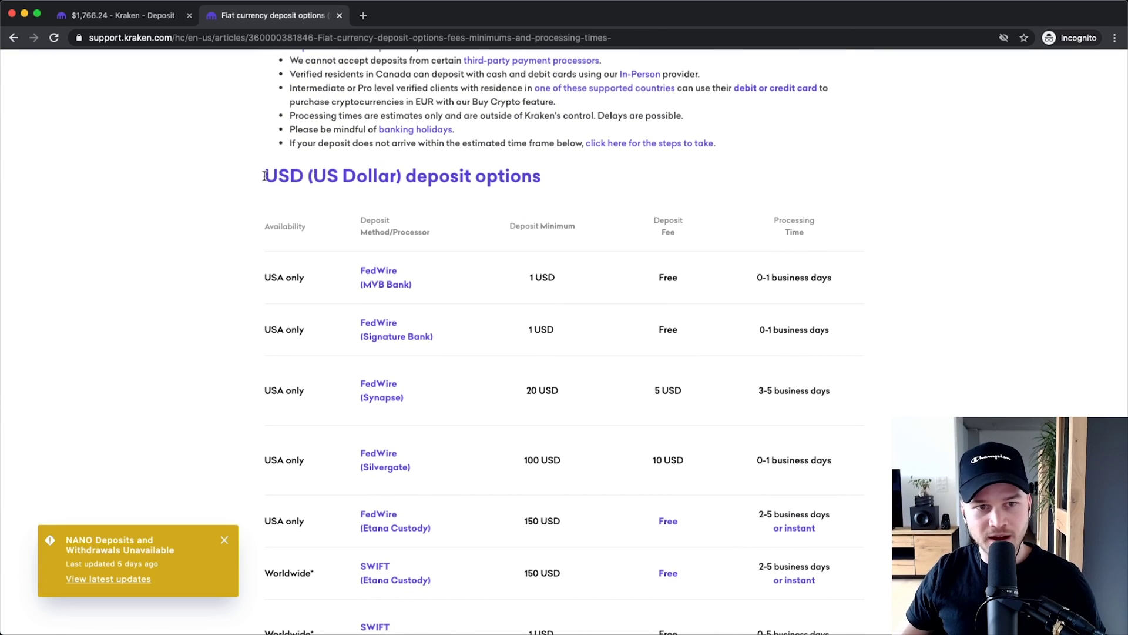
pyautogui.scroll(-12, 583, 159)
pyautogui.moveTo(265, 363); pyautogui.dragTo(523, 355)
pyautogui.scroll(-10, 520, 352)
pyautogui.moveTo(278, 259); pyautogui.dragTo(608, 262)
pyautogui.scroll(20, 527, 297)
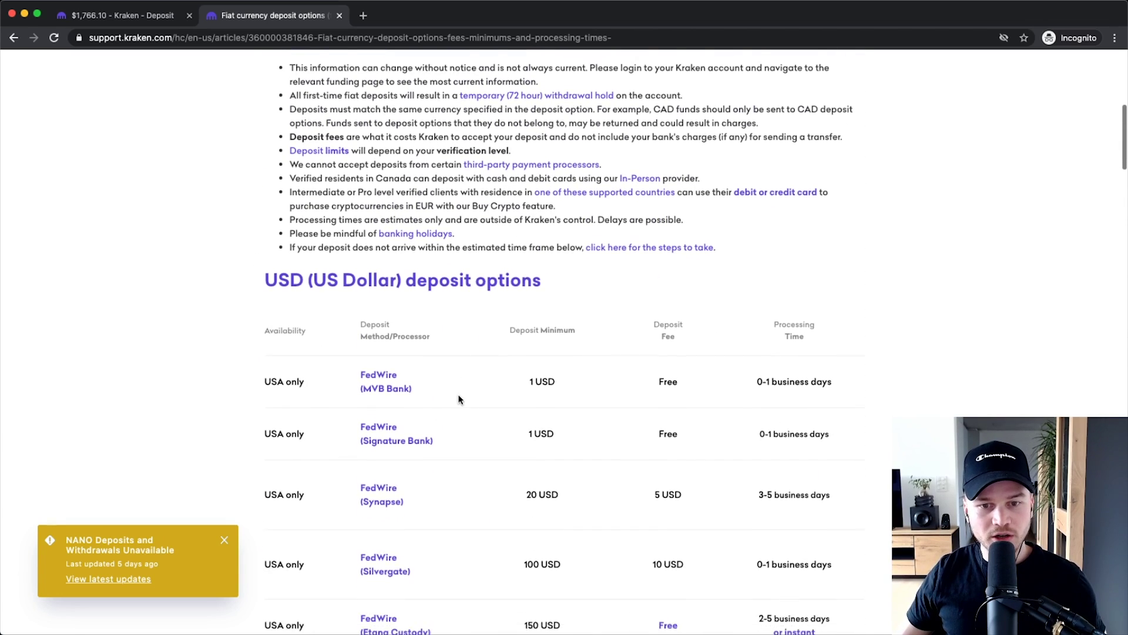
pyautogui.scroll(-1, 461, 395)
pyautogui.scroll(5, 461, 395)
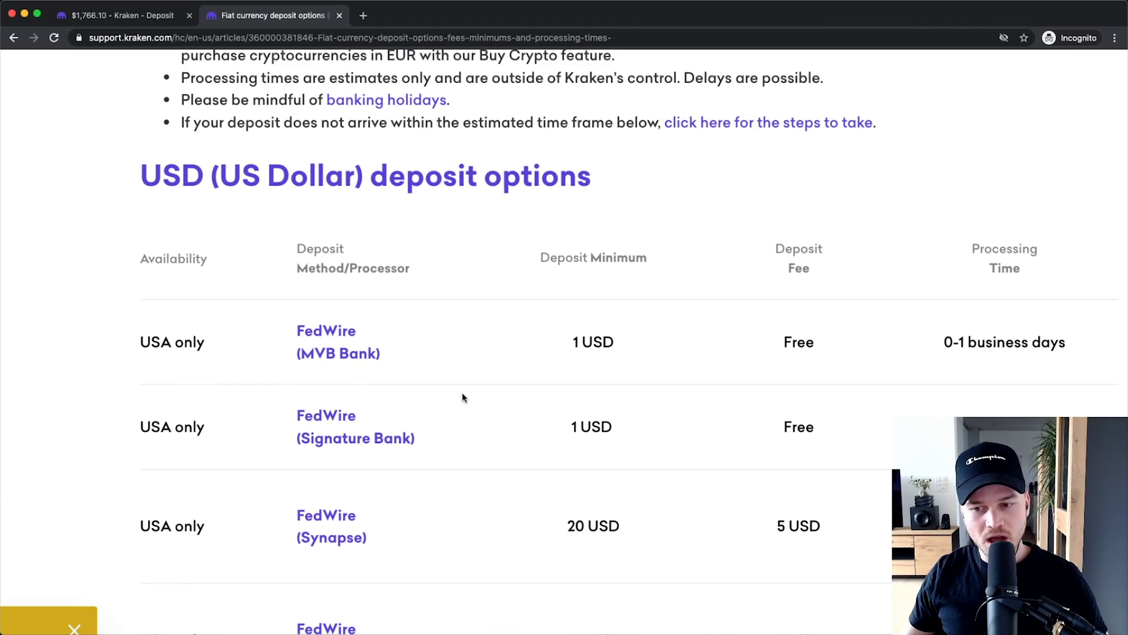
pyautogui.hscroll(3, 488, 329)
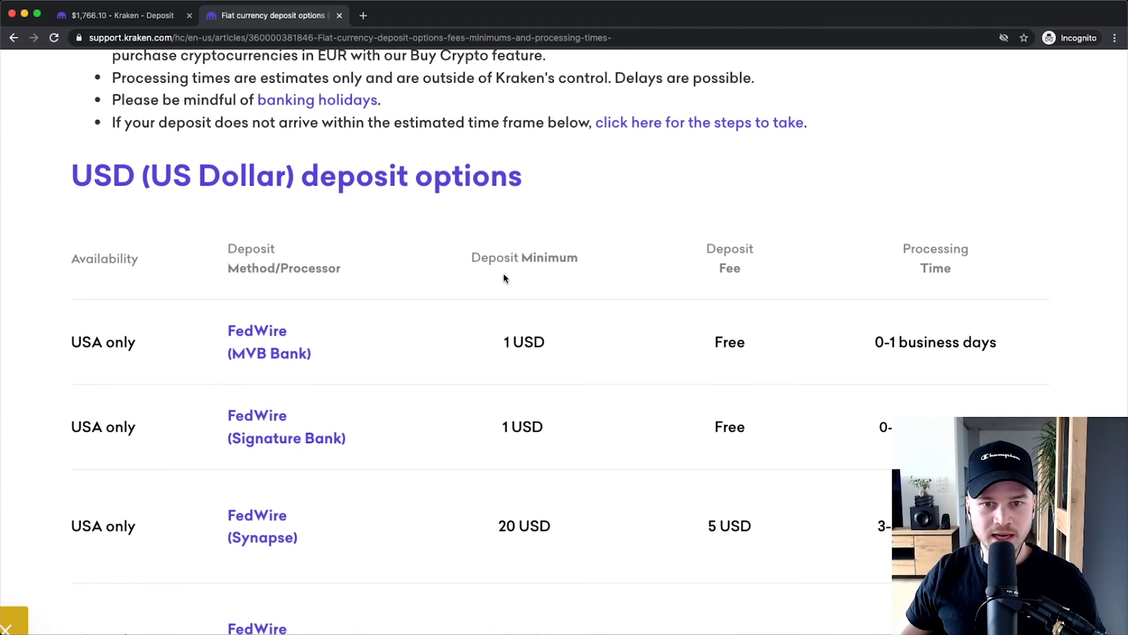
pyautogui.moveTo(470, 258); pyautogui.dragTo(816, 270)
pyautogui.hscroll(3, 629, 257)
pyautogui.hscroll(3, 764, 244)
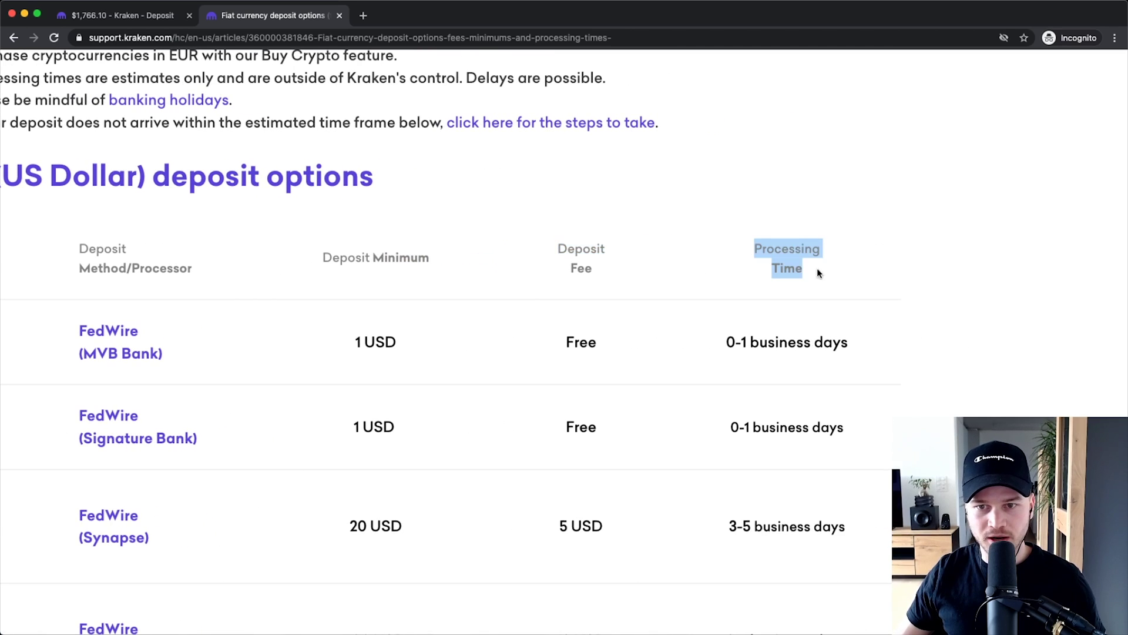
pyautogui.scroll(-5, 834, 280)
pyautogui.scroll(4, 806, 282)
pyautogui.scroll(-5, 676, 353)
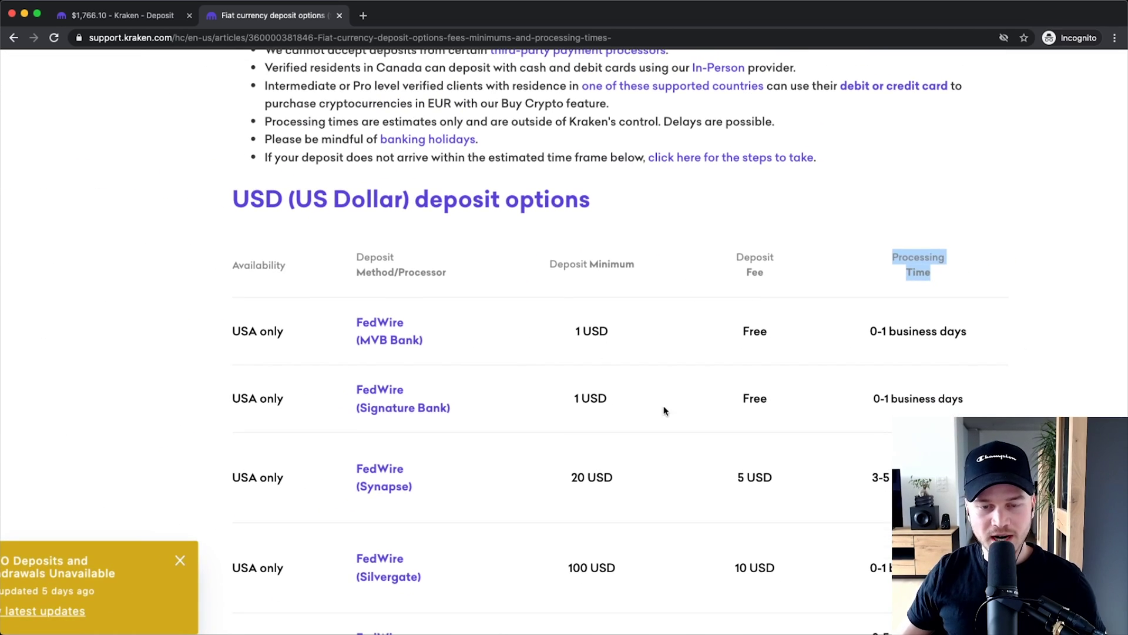
pyautogui.scroll(4, 602, 356)
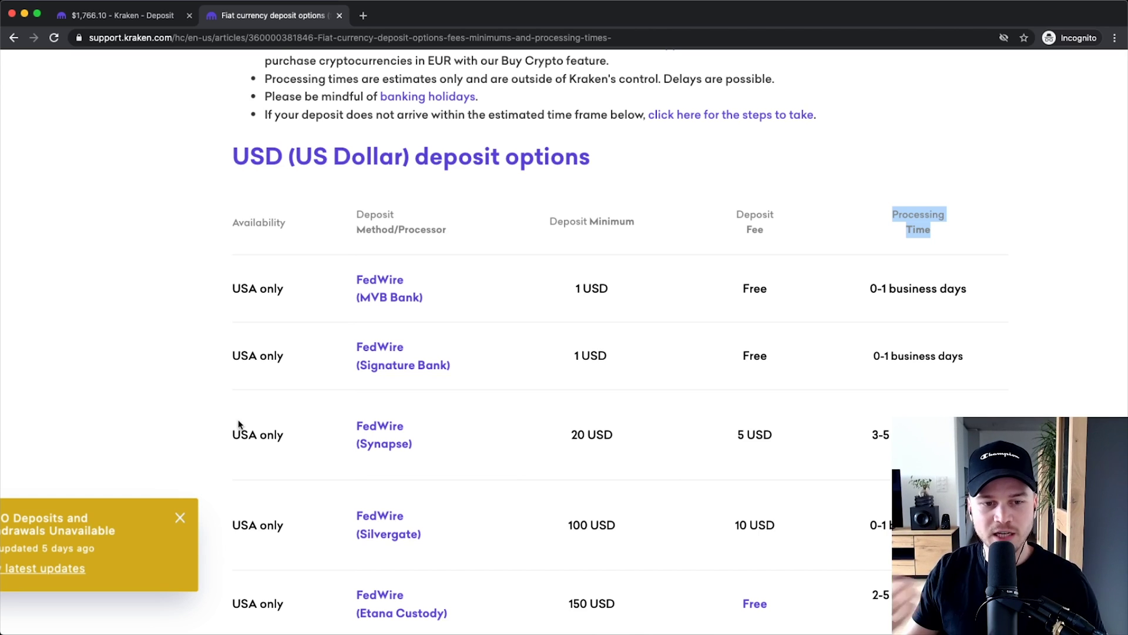
pyautogui.scroll(-15, 312, 421)
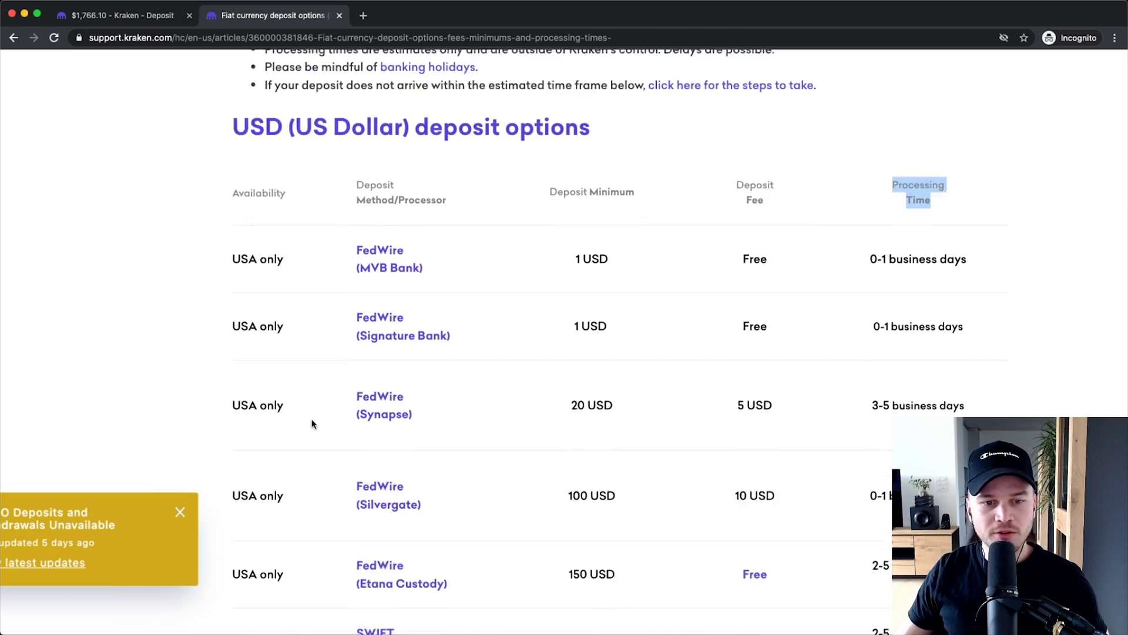
pyautogui.scroll(-20, 332, 409)
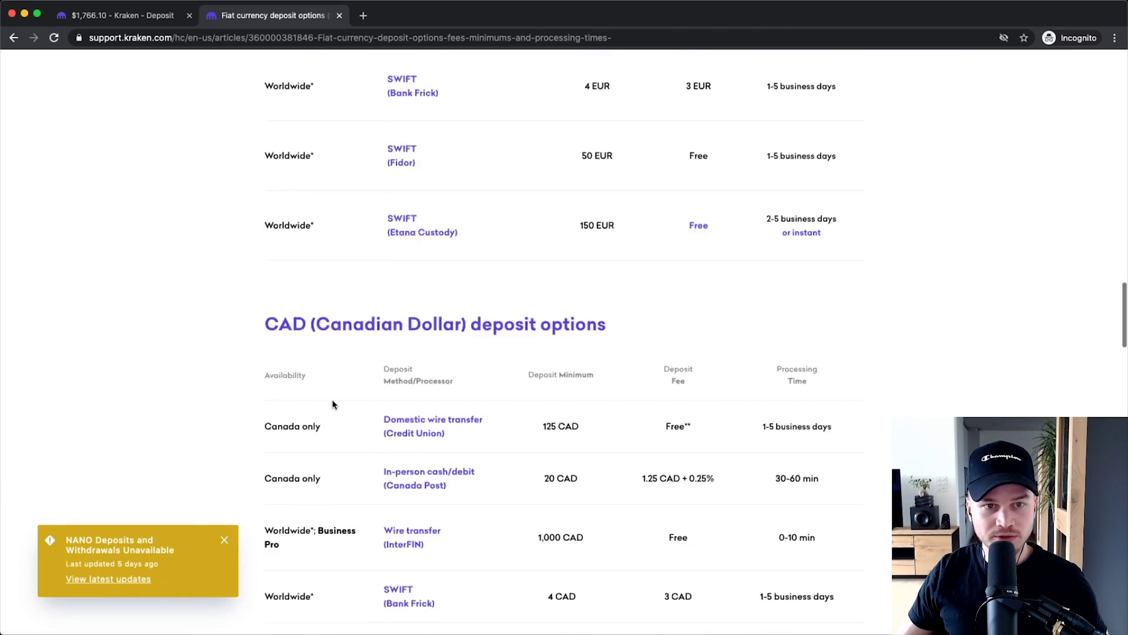
pyautogui.scroll(1, 338, 404)
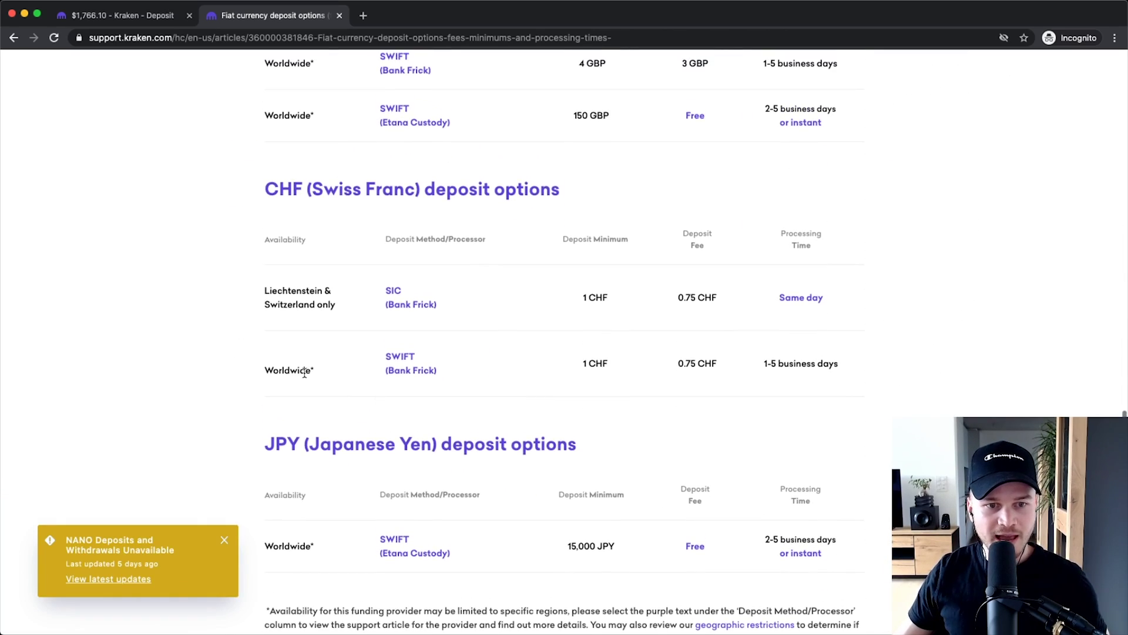
pyautogui.scroll(5, 338, 403)
pyautogui.hscroll(8, 443, 252)
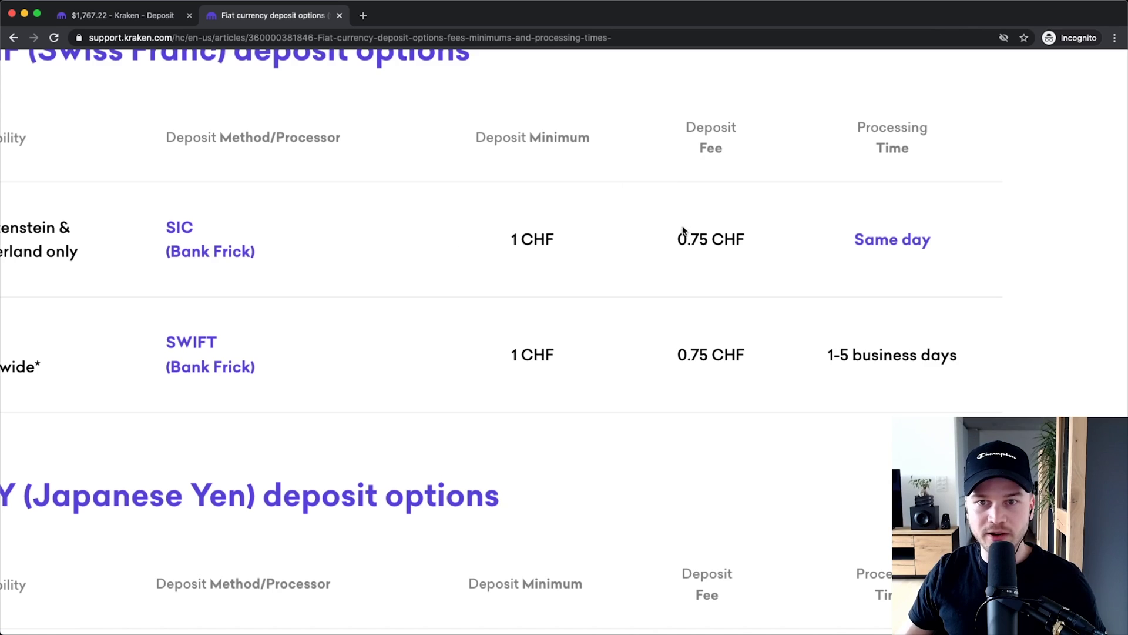
pyautogui.moveTo(679, 238); pyautogui.dragTo(739, 237)
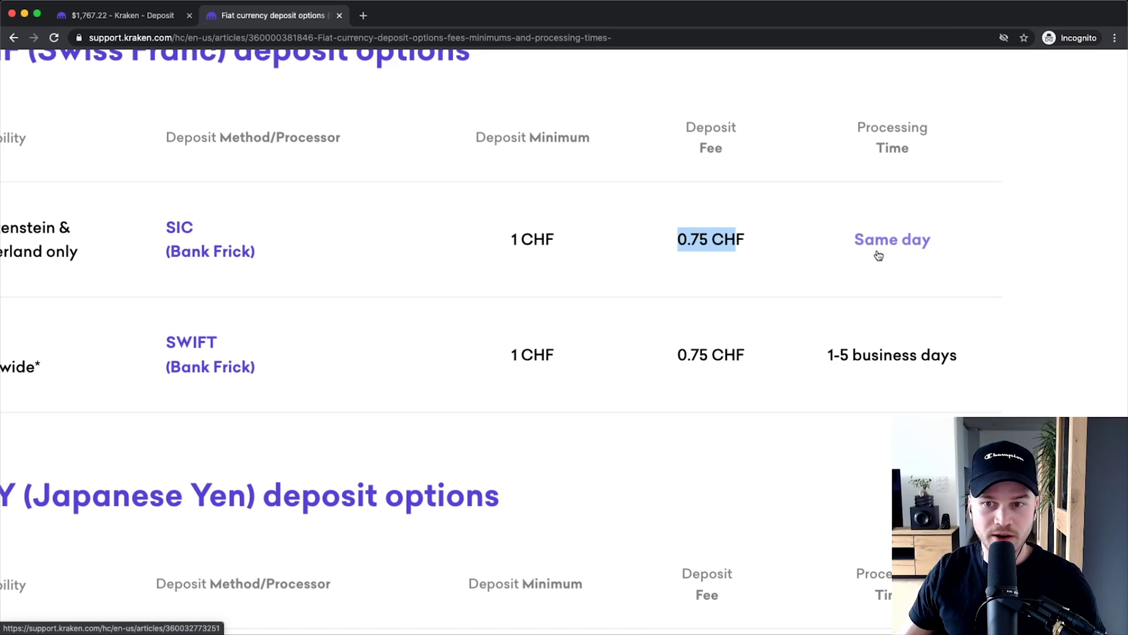
pyautogui.scroll(-5, 480, 342)
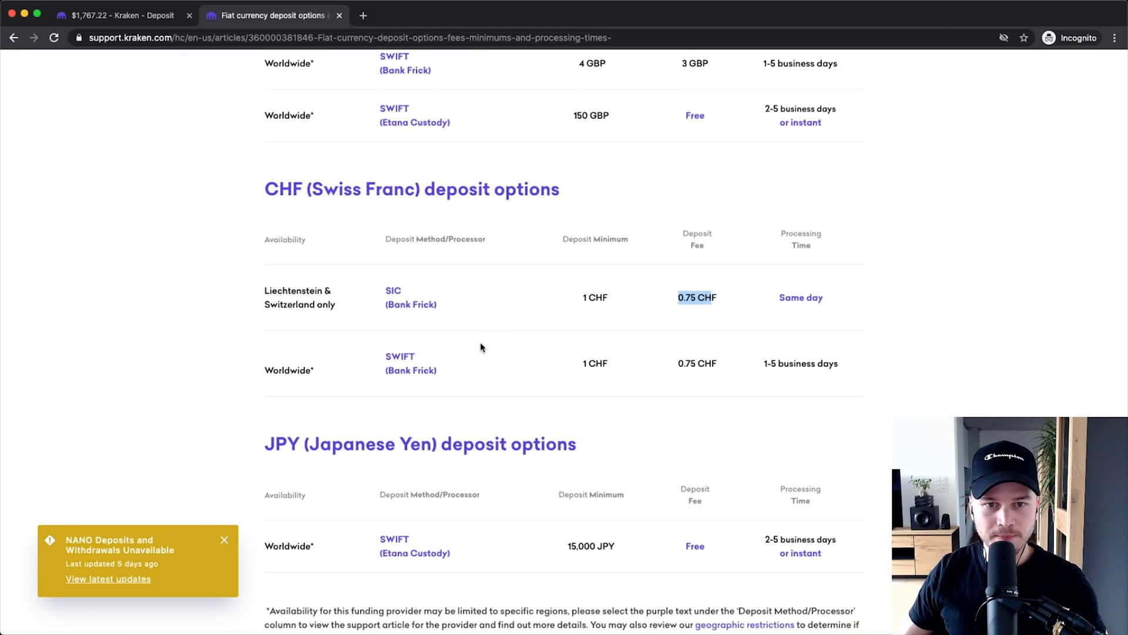
pyautogui.scroll(15, 475, 316)
# Step: Return to the USD deposit page and list its deposit methods, including Signature Bank (SWIFT)
pyautogui.click(116, 15)
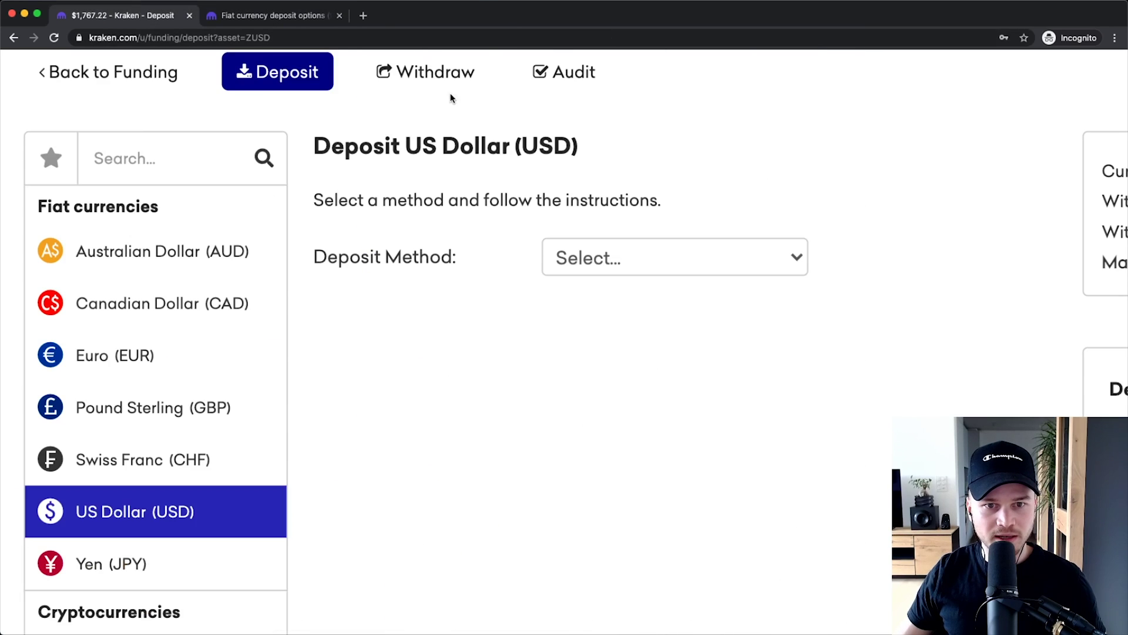
pyautogui.scroll(-3, 532, 239)
pyautogui.scroll(-3, 531, 239)
pyautogui.scroll(6, 431, 421)
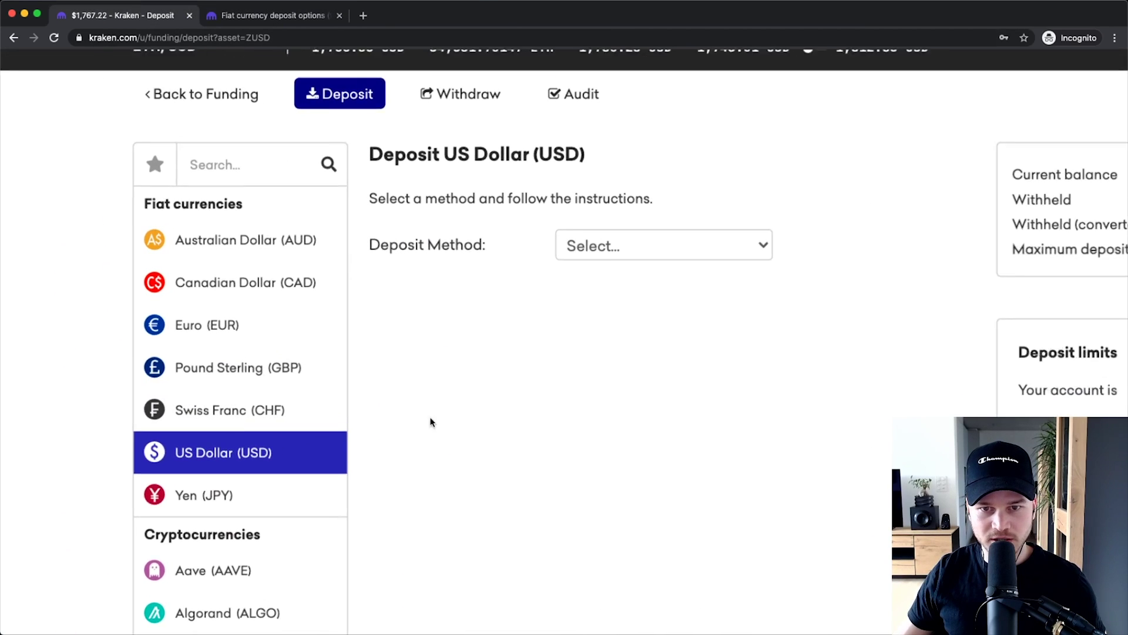
pyautogui.click(657, 207)
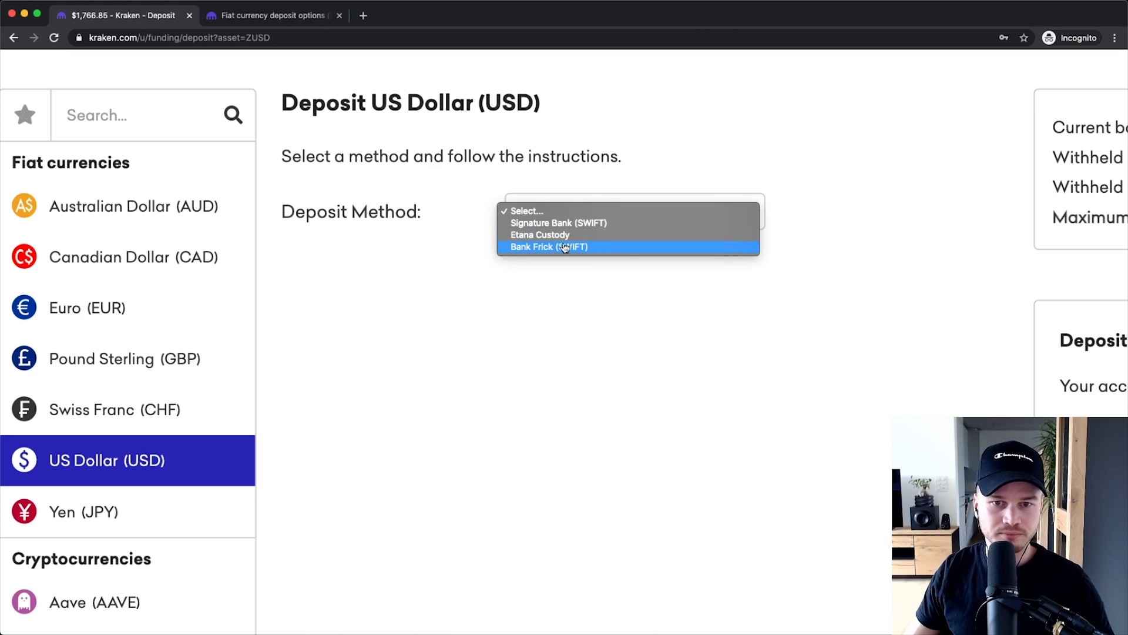
# Step: Choose Signature Bank (SWIFT) as the USD deposit method and review its wire limits
pyautogui.click(602, 223)
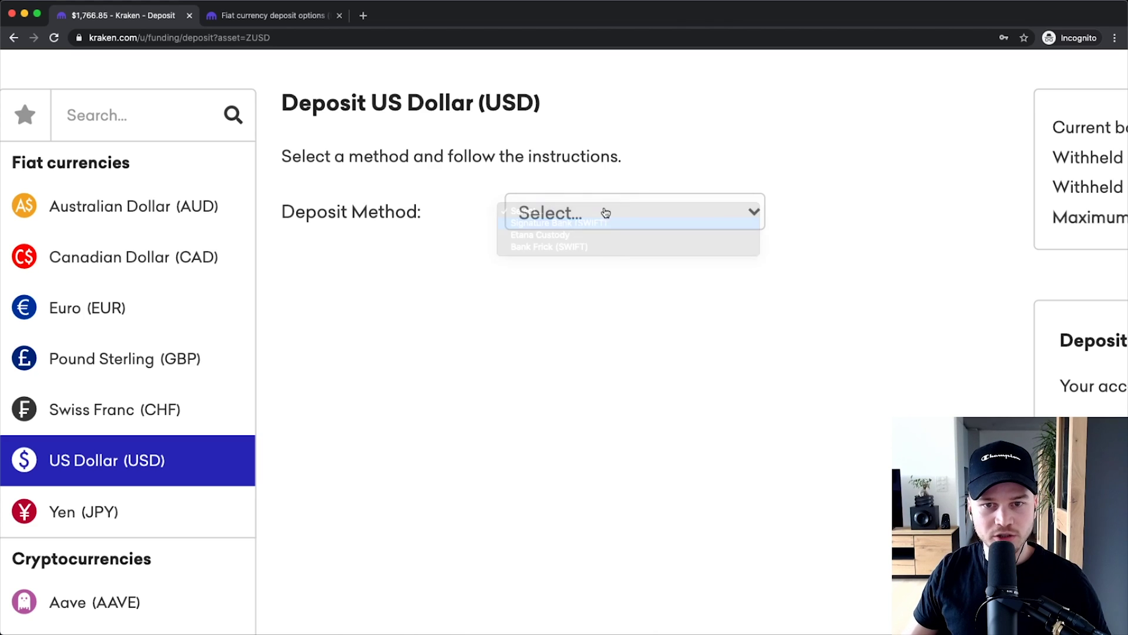
pyautogui.hotkey('ctrl', '-')
pyautogui.hotkey('ctrl', '-')
pyautogui.hotkey('ctrl', '-')
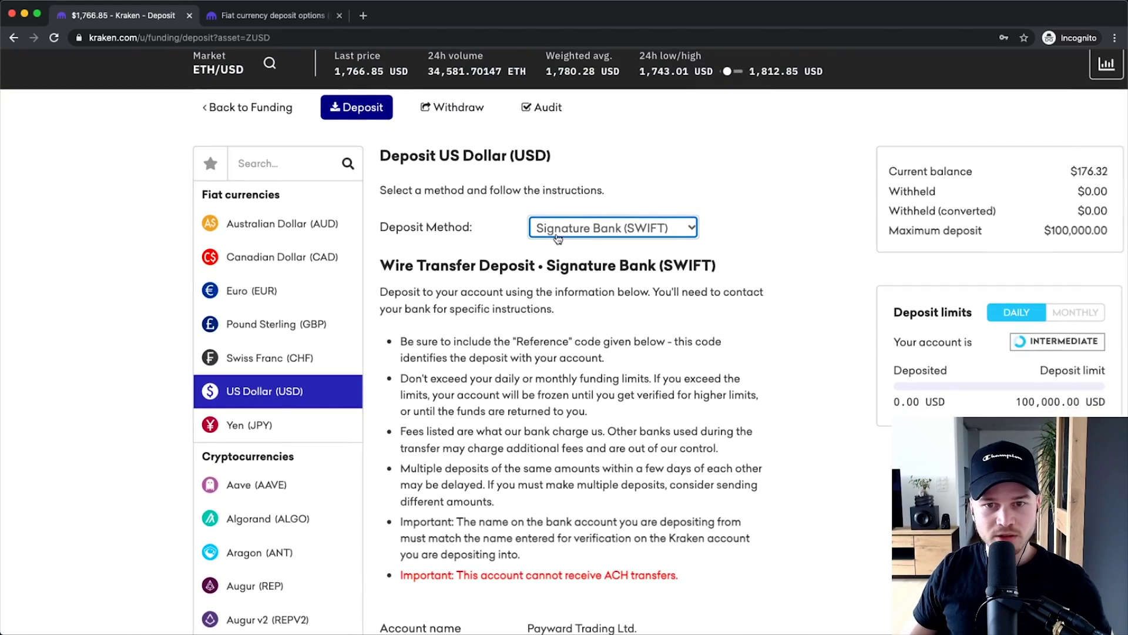
pyautogui.press('super+plus')
pyautogui.press('super+plus')
pyautogui.press('super+plus')
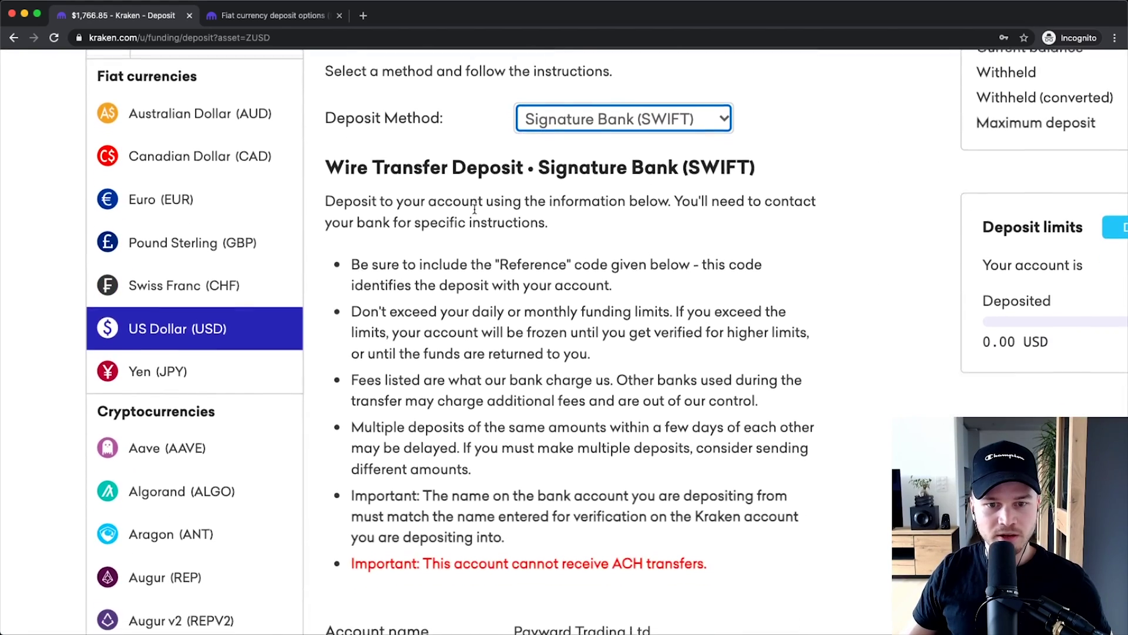
pyautogui.press('super+minus')
pyautogui.scroll(-1, 488, 209)
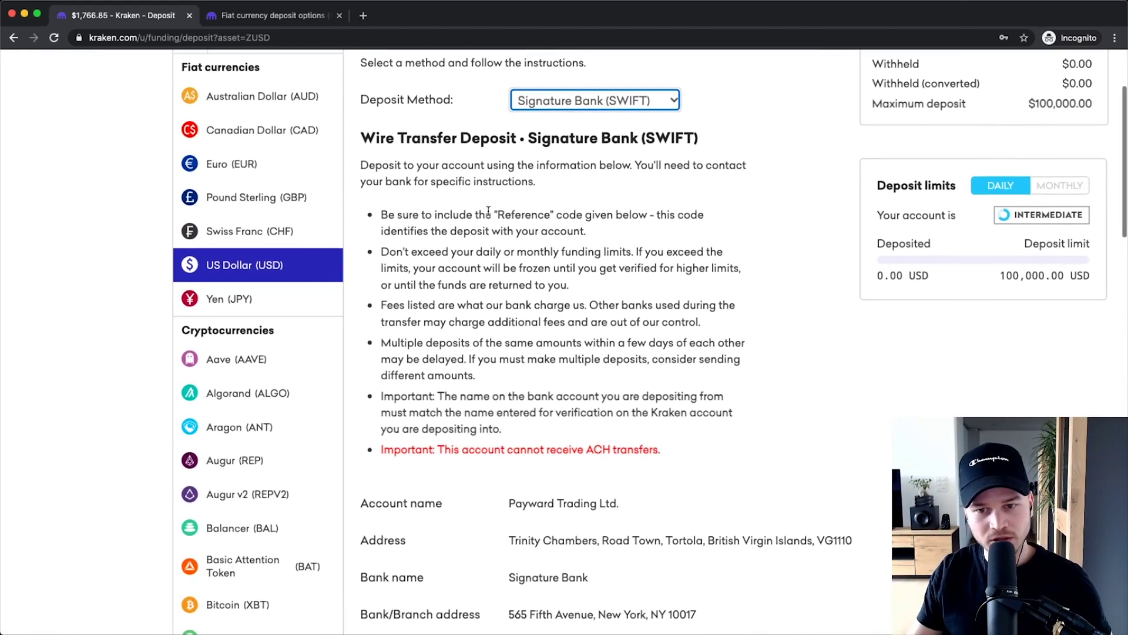
pyautogui.scroll(1, 689, 83)
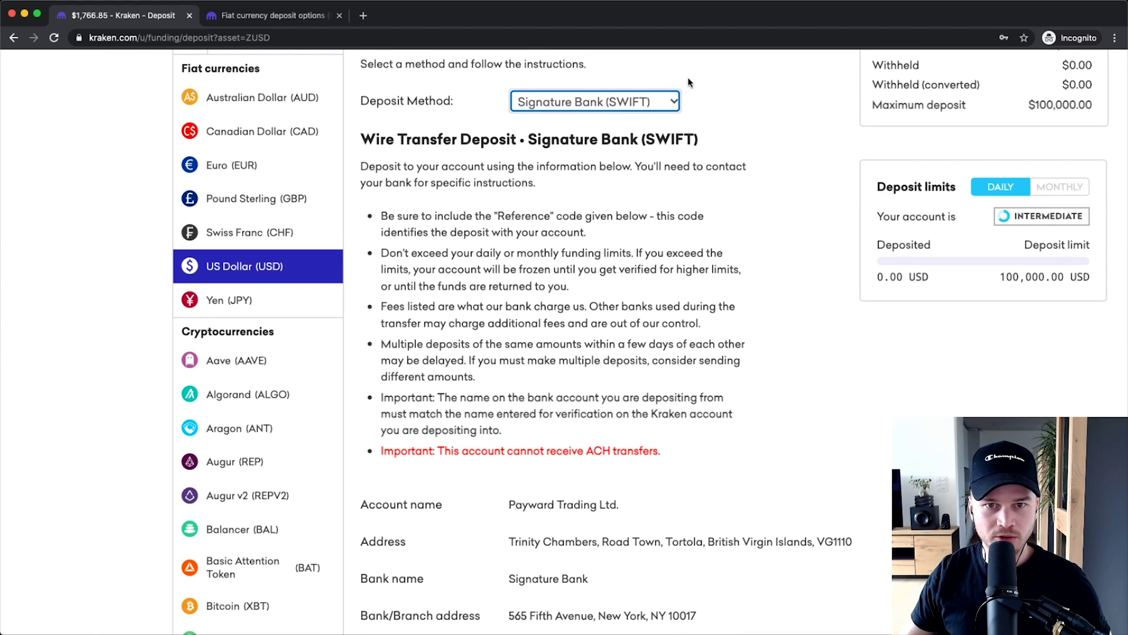
pyautogui.scroll(-1, 612, 114)
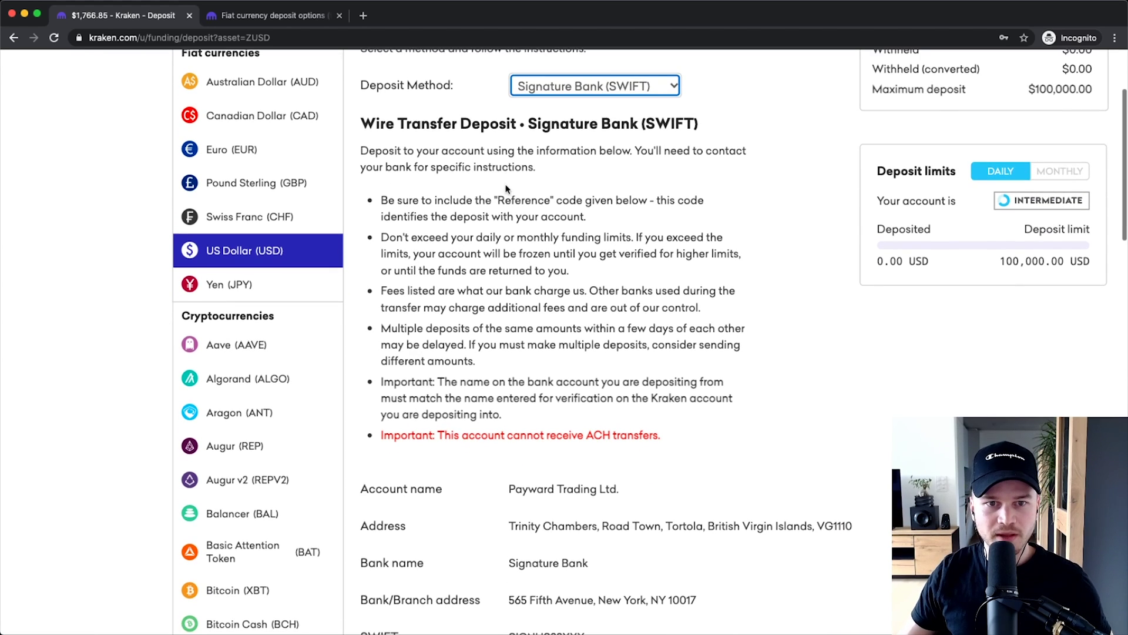
# Step: Enlarge and highlight the wire instructions and deposit reference code, then clear the selection
pyautogui.press('super+plus')
pyautogui.press('super+plus')
pyautogui.press('super+plus')
pyautogui.moveTo(312, 120); pyautogui.dragTo(731, 513)
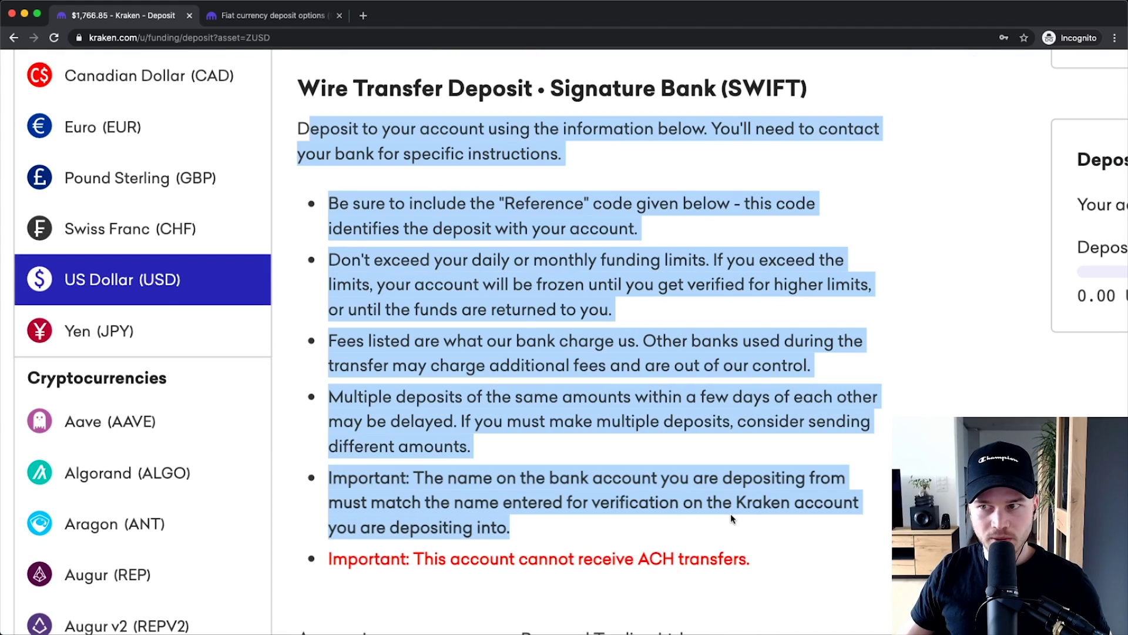
pyautogui.press('super+minus')
pyautogui.press('super+minus')
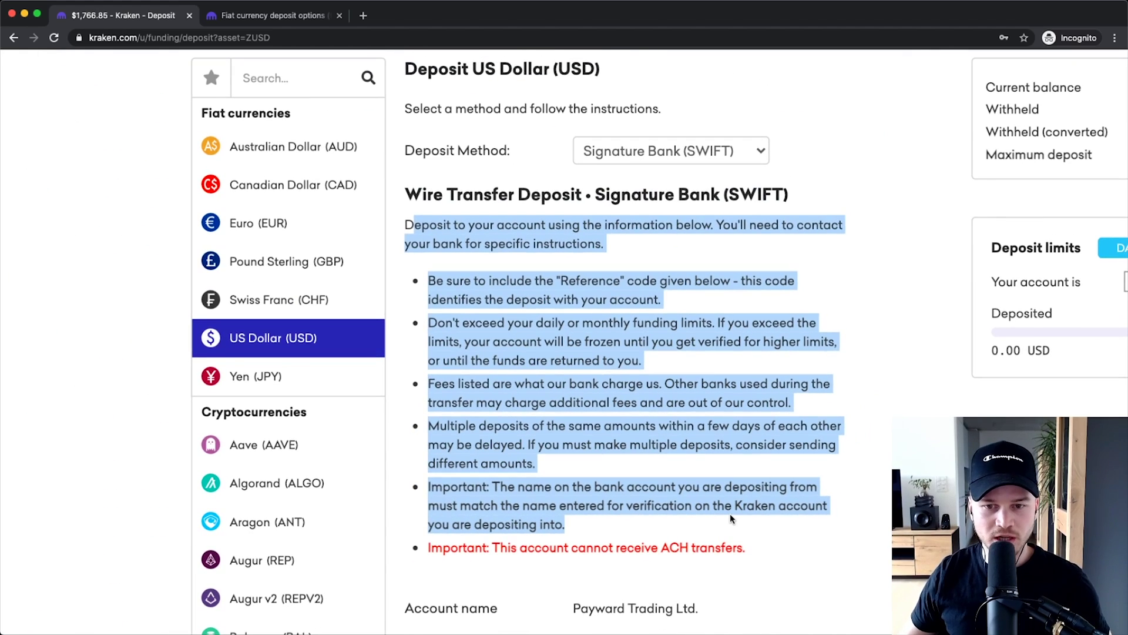
pyautogui.scroll(-8, 730, 513)
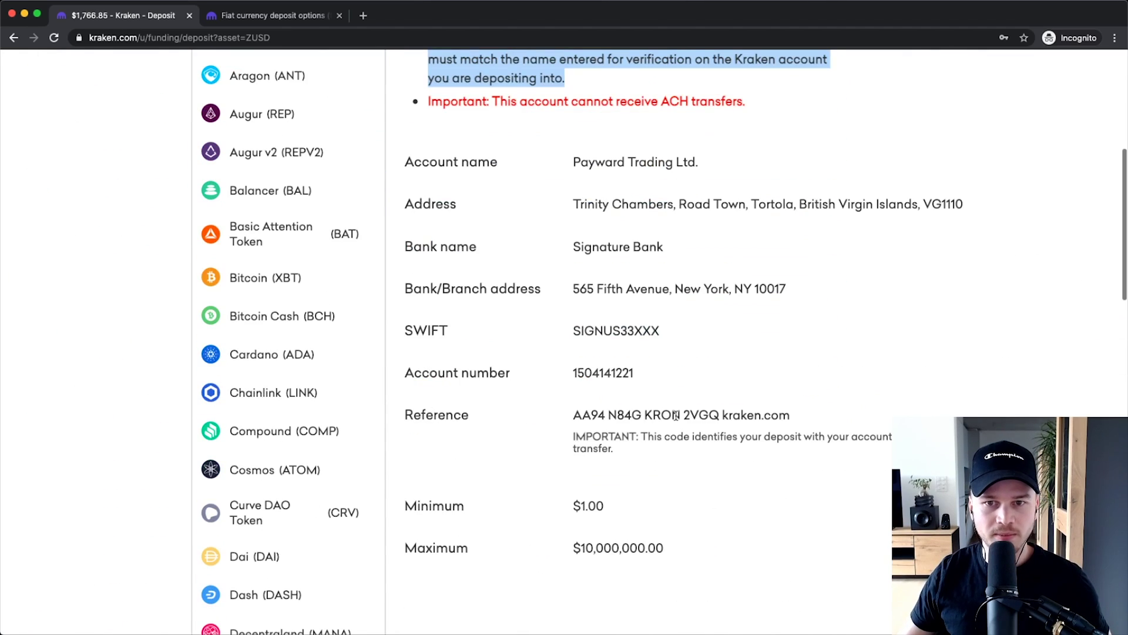
pyautogui.hscroll(5, 699, 382)
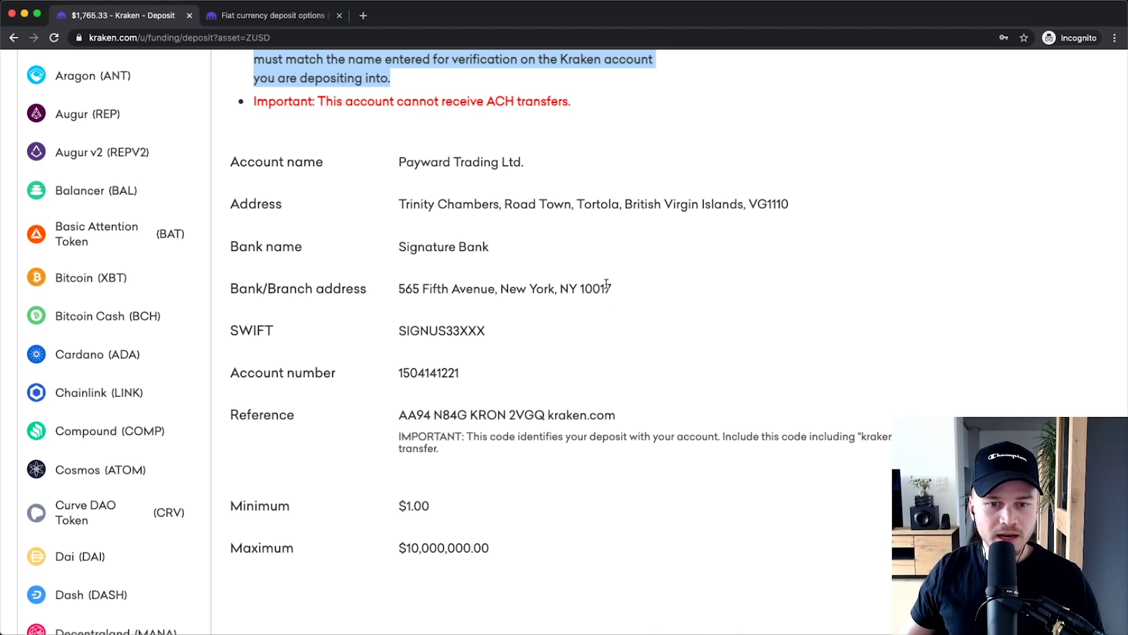
pyautogui.scroll(-2, 553, 352)
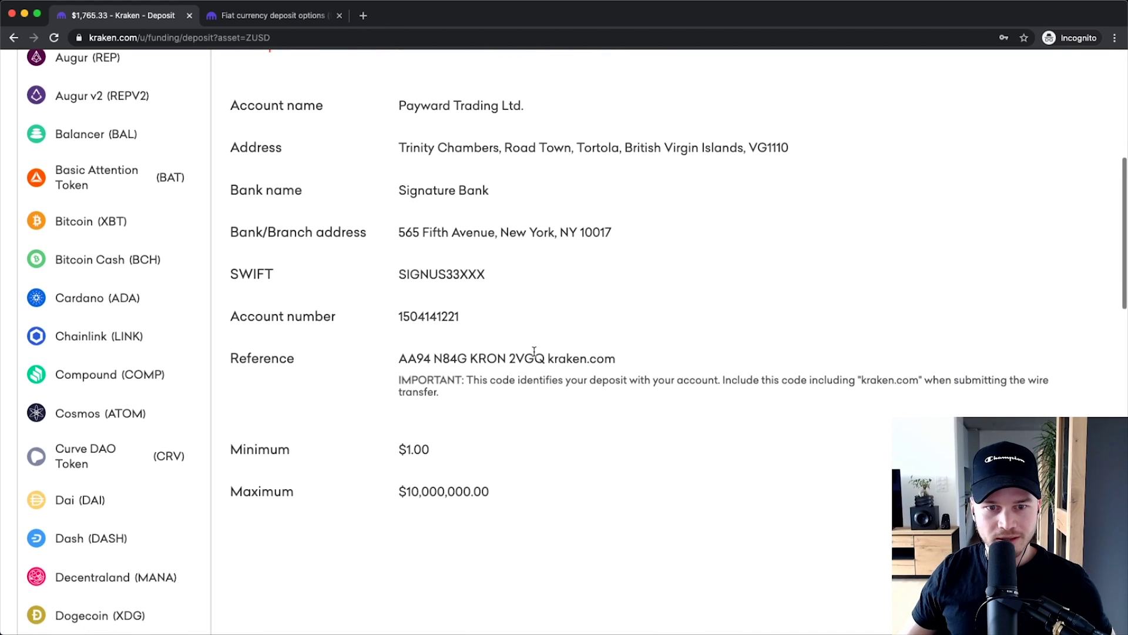
pyautogui.scroll(3, 403, 356)
pyautogui.moveTo(389, 359); pyautogui.dragTo(680, 370)
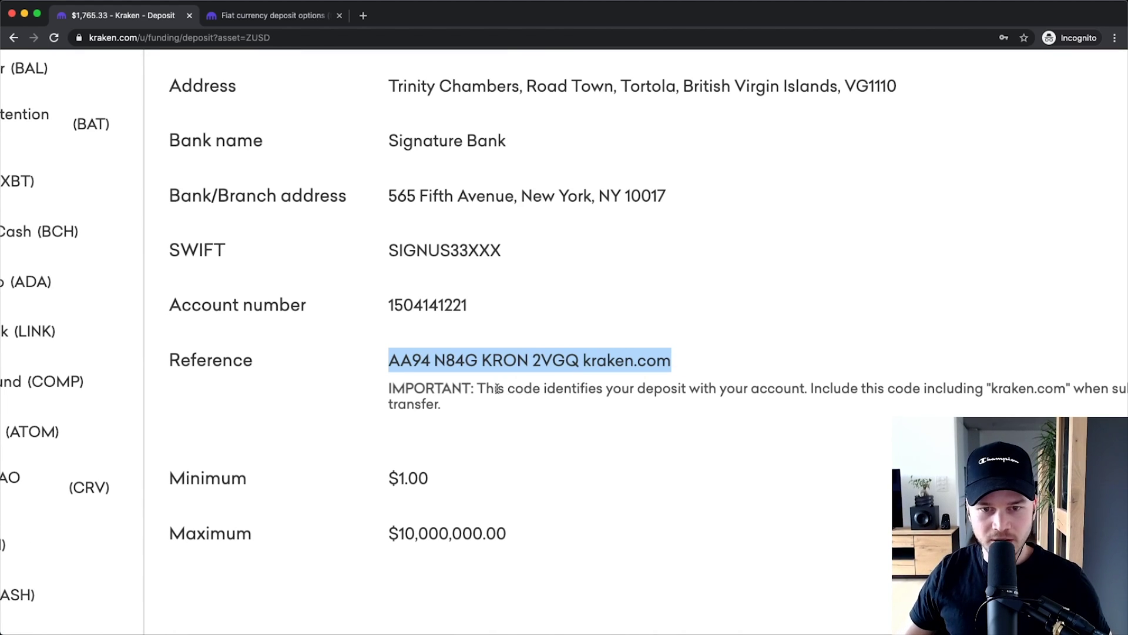
pyautogui.moveTo(497, 389); pyautogui.dragTo(790, 388)
pyautogui.click(688, 450)
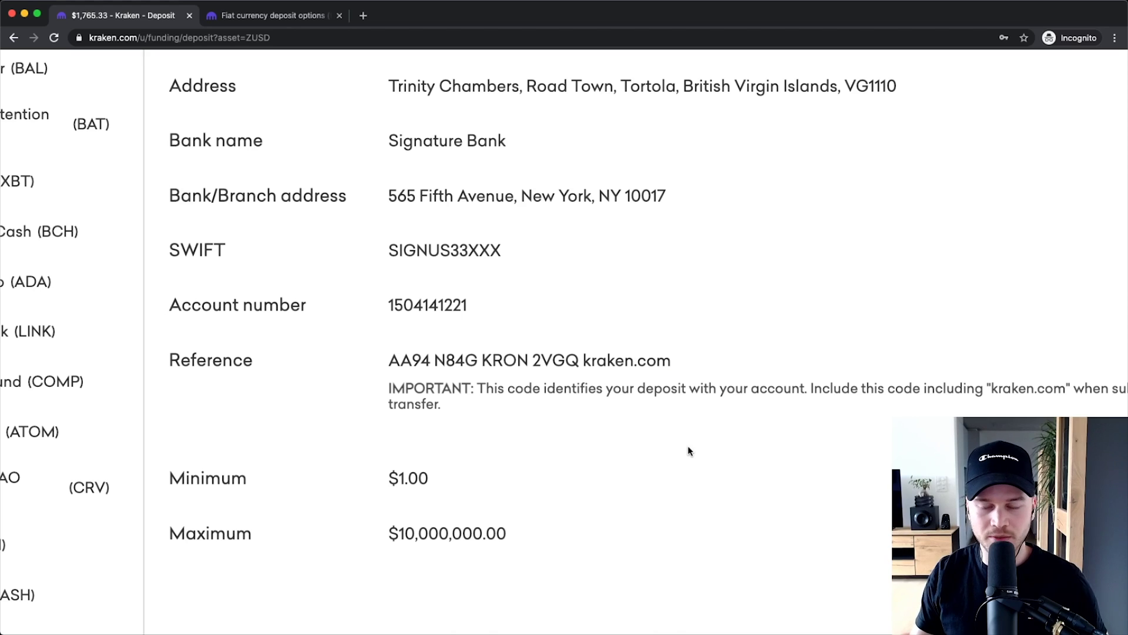
# Step: Zoom the page out until the whole deposit page, header to wire details, fits on screen
pyautogui.press('super+minus')
pyautogui.press('super+minus')
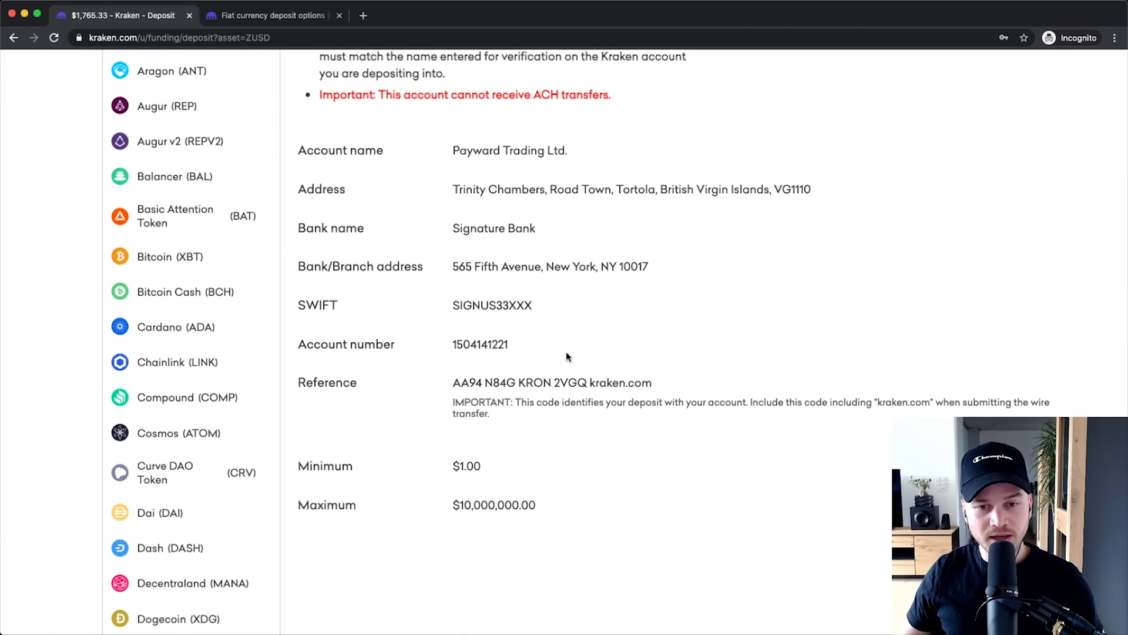
pyautogui.scroll(-1, 561, 347)
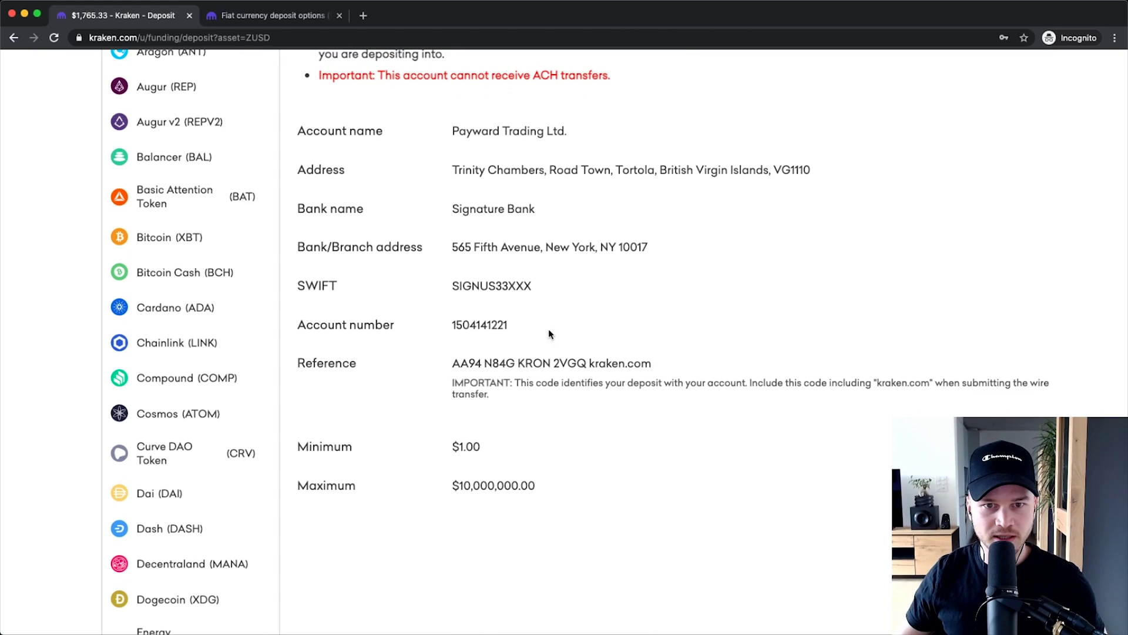
pyautogui.hscroll(1, 549, 334)
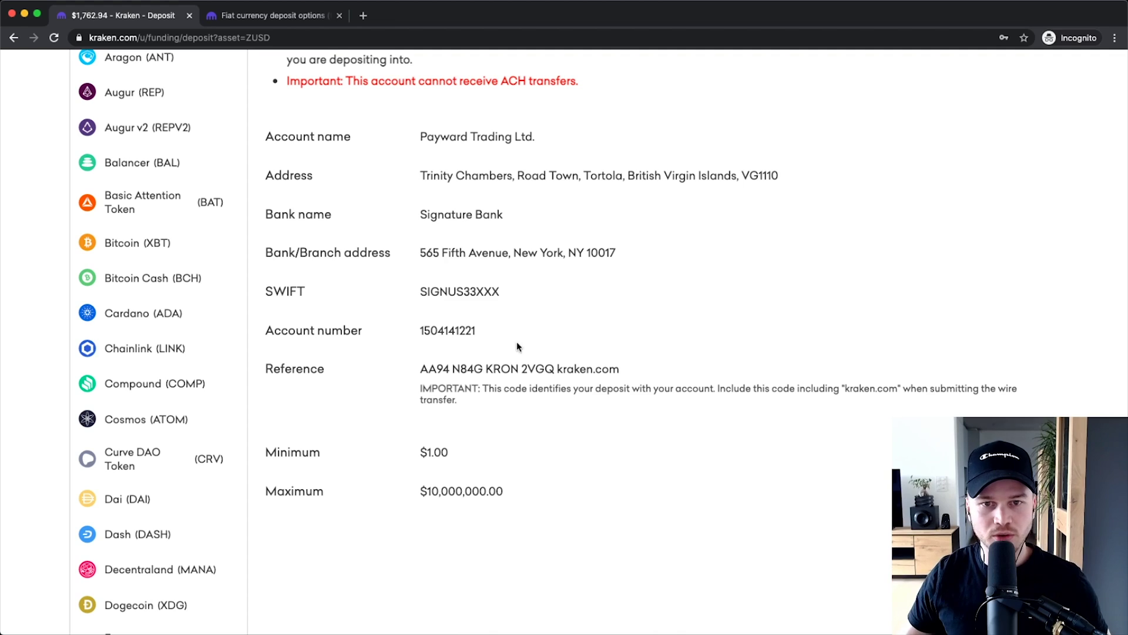
pyautogui.hotkey('ctrl', '-')
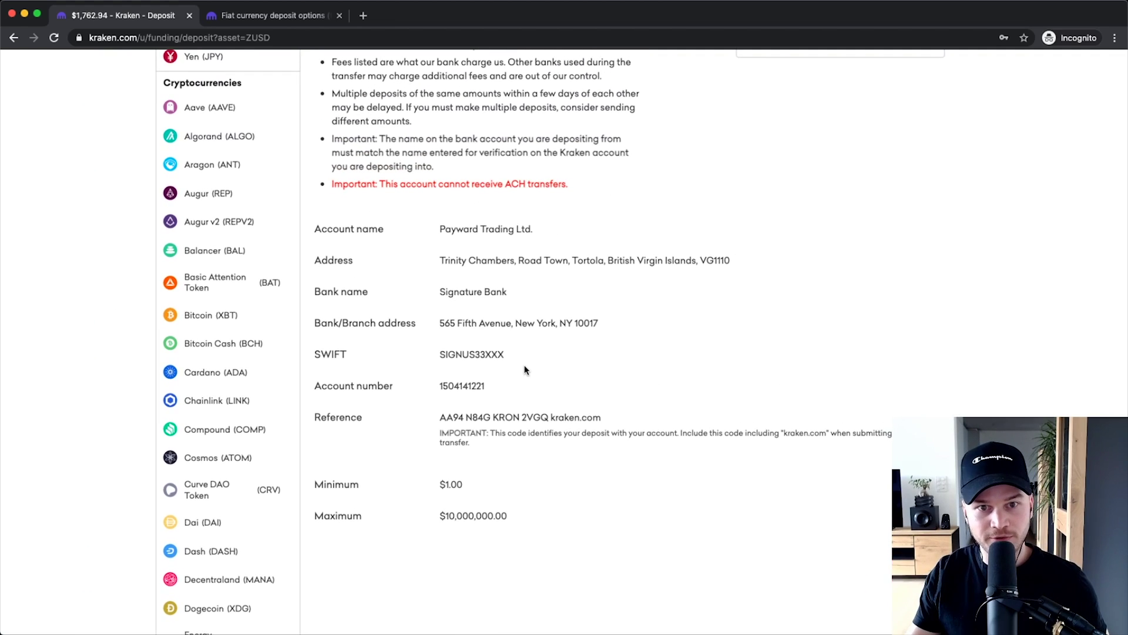
pyautogui.hotkey('ctrl', '-')
pyautogui.scroll(5, 553, 371)
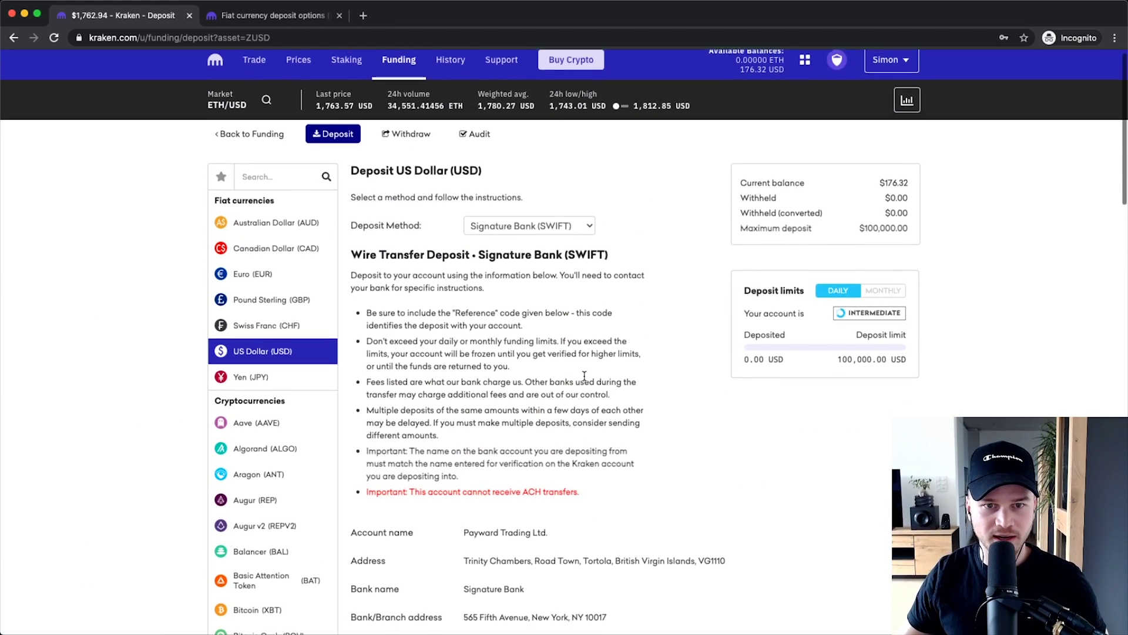
pyautogui.scroll(1, 719, 475)
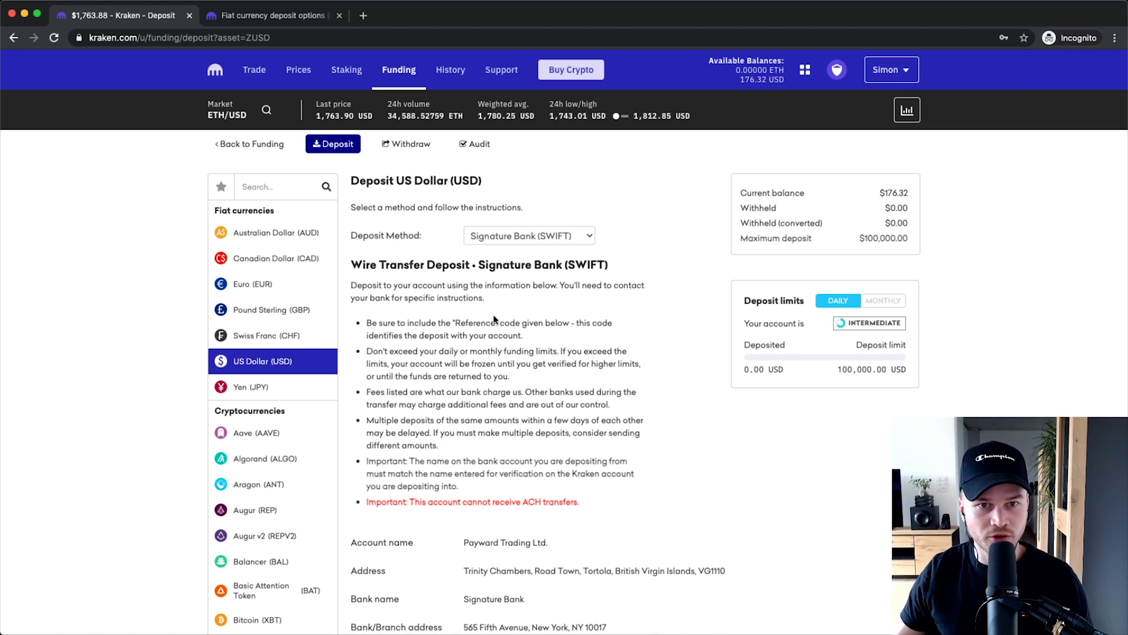
pyautogui.scroll(5, 416, 199)
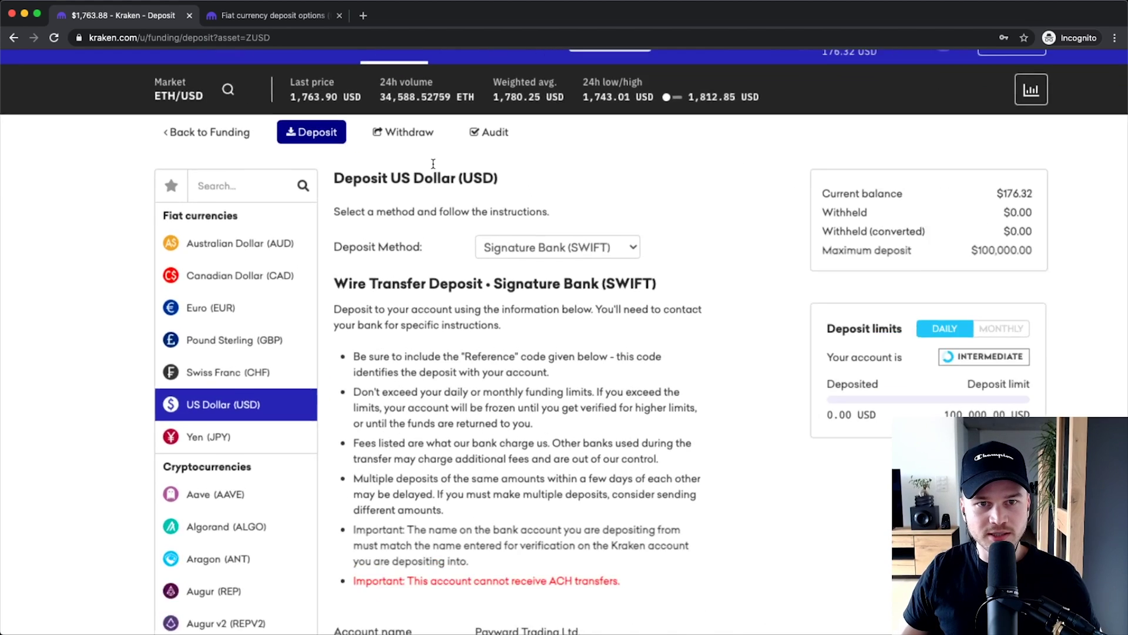
pyautogui.click(378, 98)
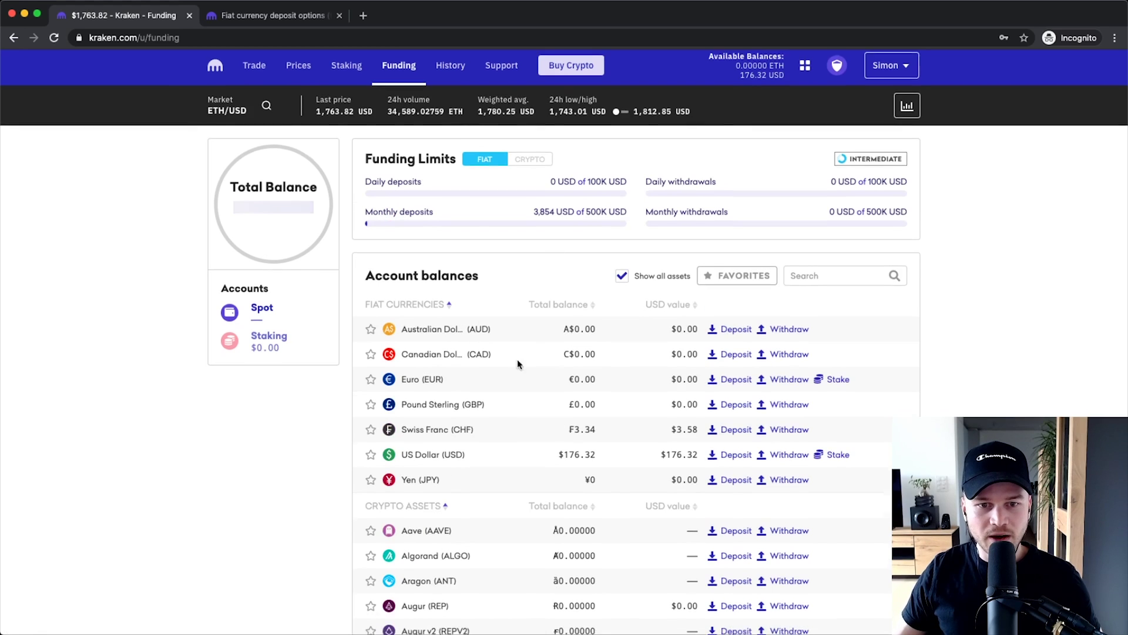
# Step: Sort Crypto Assets by USD value so Bitcoin ($5,482.97) and Litecoin ($1,966.30) sit near the top
pyautogui.scroll(-1, 491, 356)
pyautogui.scroll(5, 541, 337)
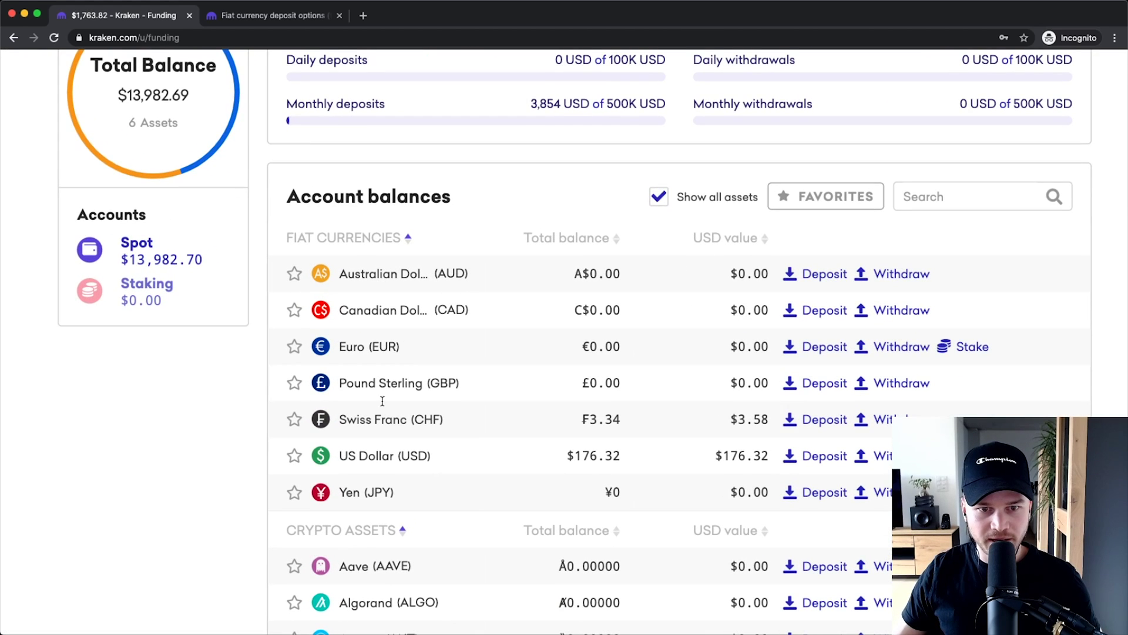
pyautogui.scroll(-1, 445, 296)
pyautogui.scroll(-5, 445, 296)
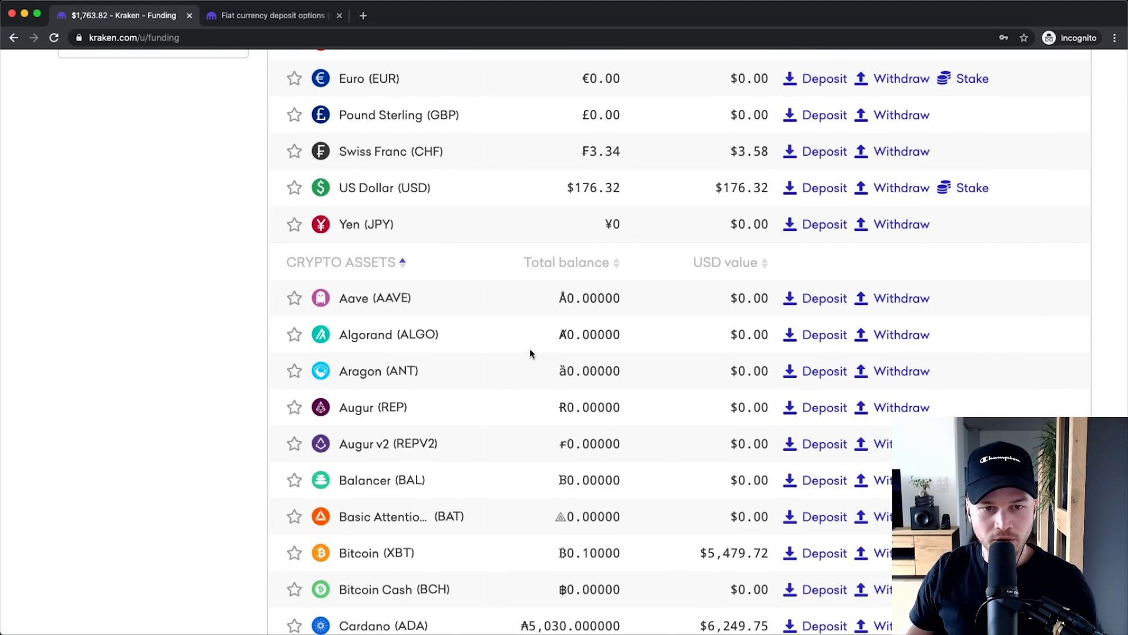
pyautogui.click(727, 270)
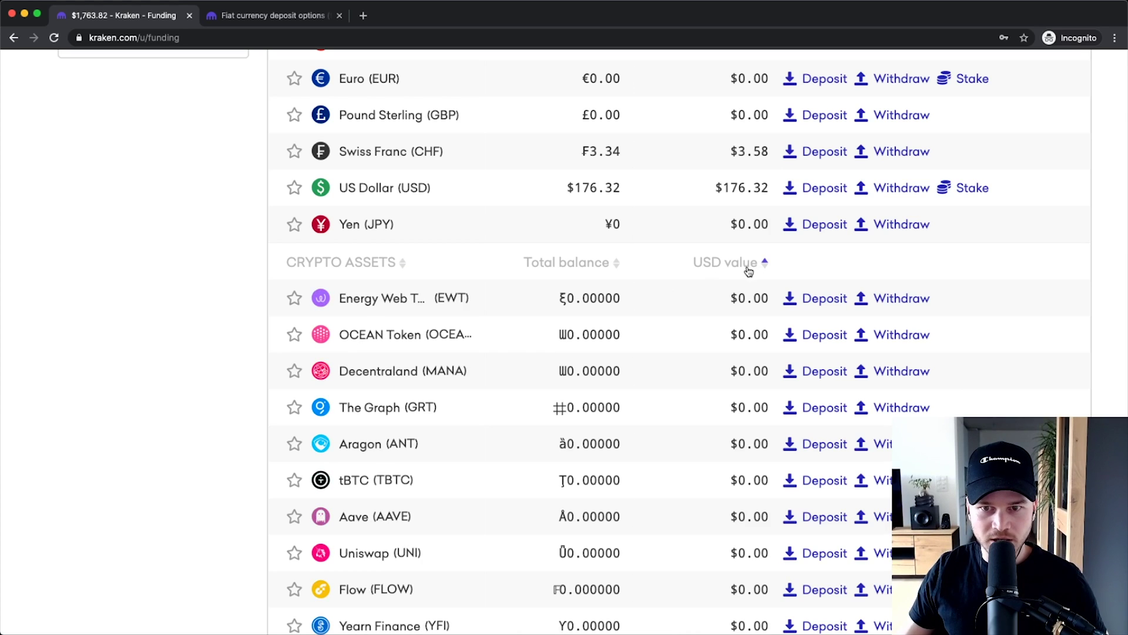
pyautogui.click(749, 271)
pyautogui.scroll(-1, 541, 349)
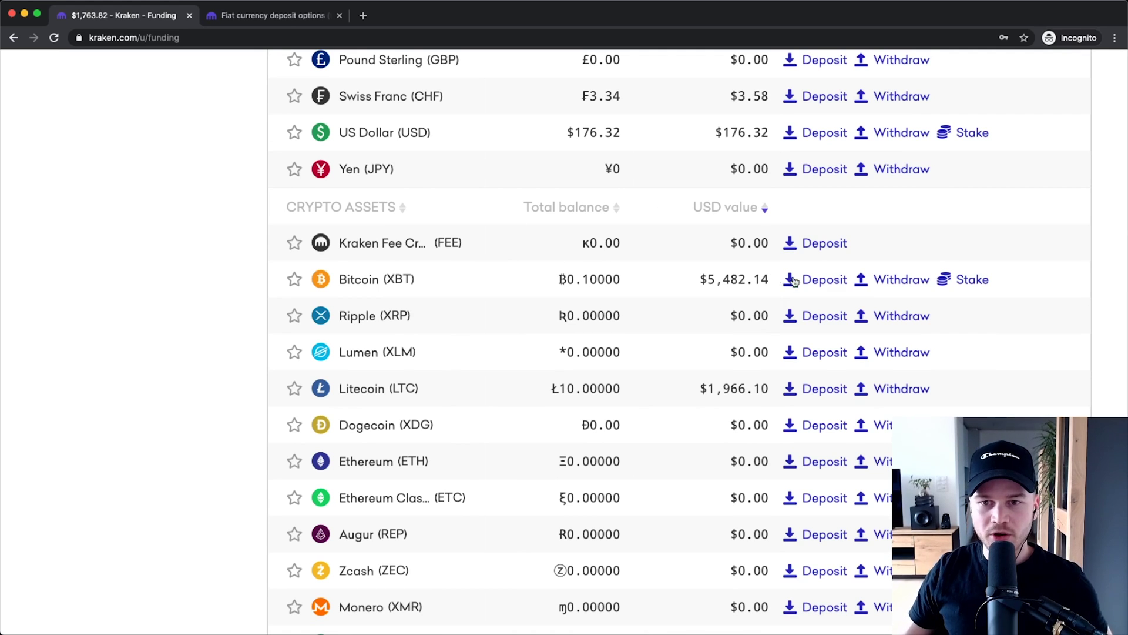
pyautogui.scroll(5, 831, 282)
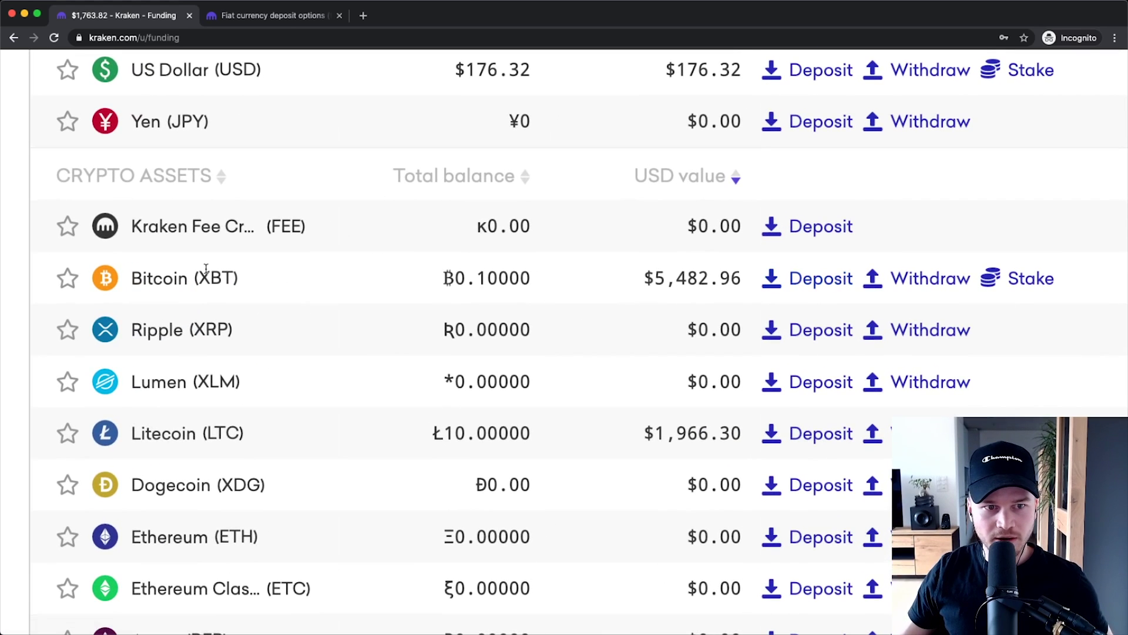
# Step: Open the Bitcoin (XBT) deposit page and accept the deposit responsibility notice
pyautogui.click(826, 282)
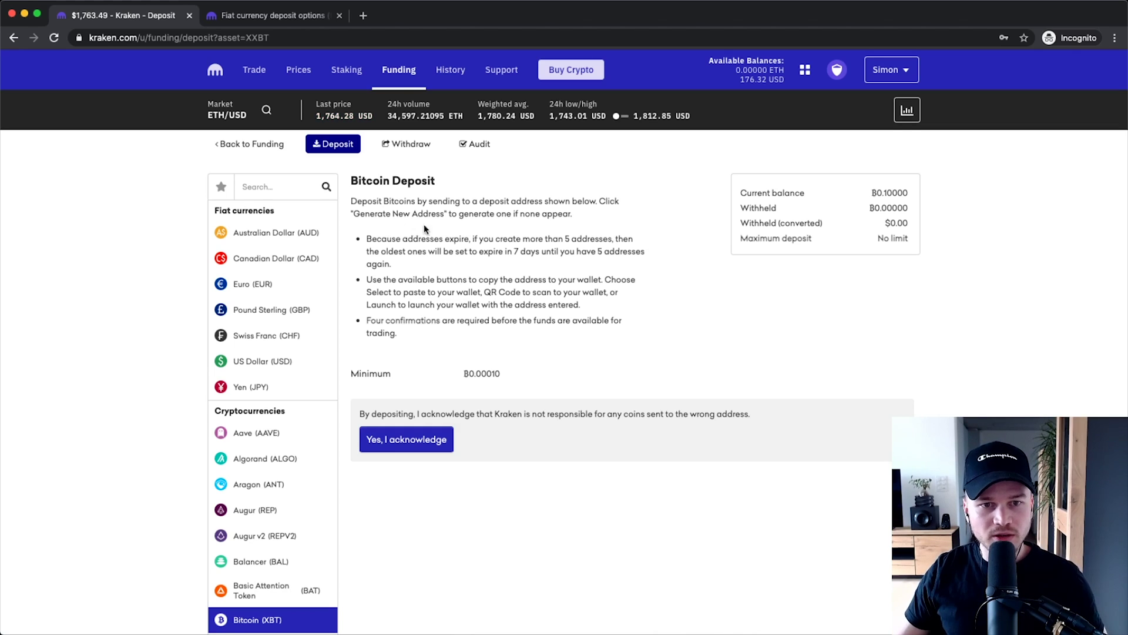
pyautogui.scroll(5, 426, 228)
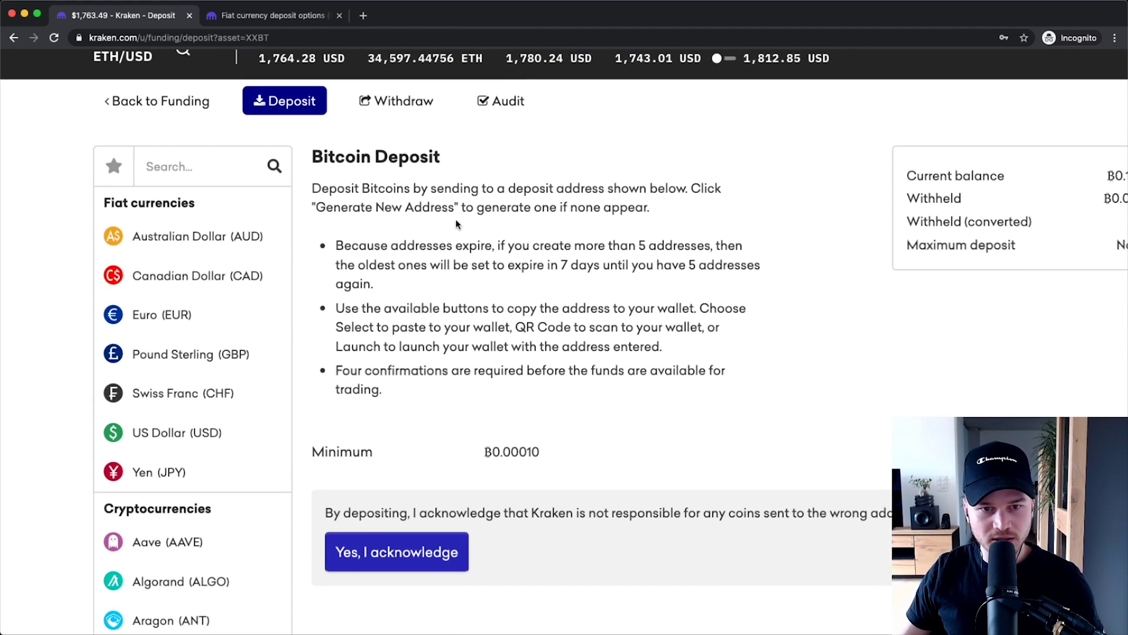
pyautogui.scroll(-2, 524, 355)
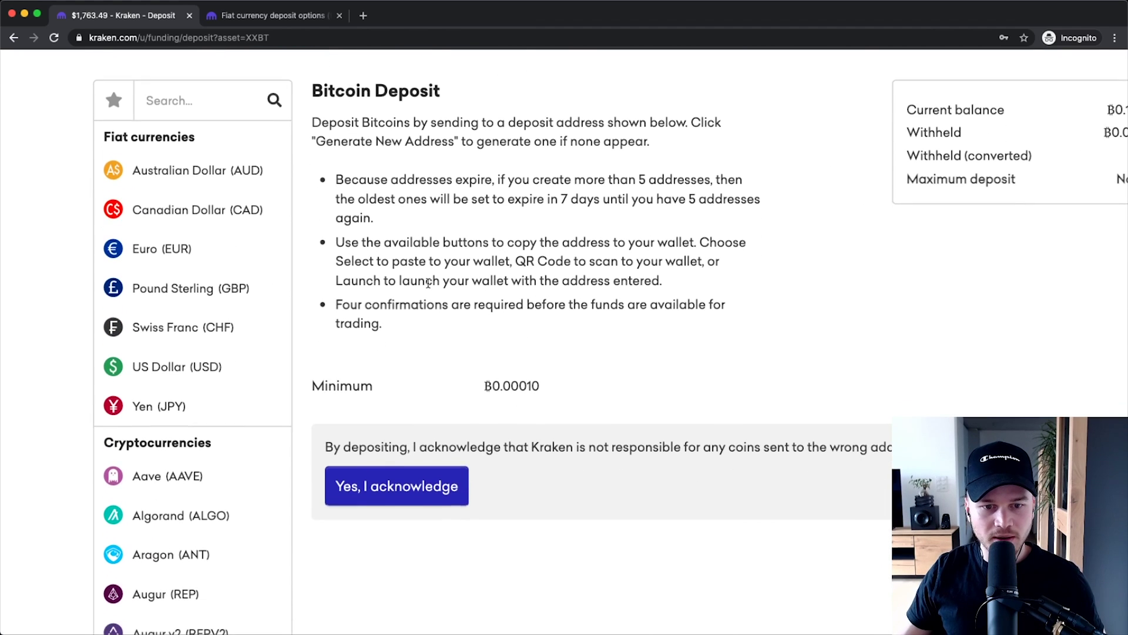
pyautogui.scroll(-1, 428, 283)
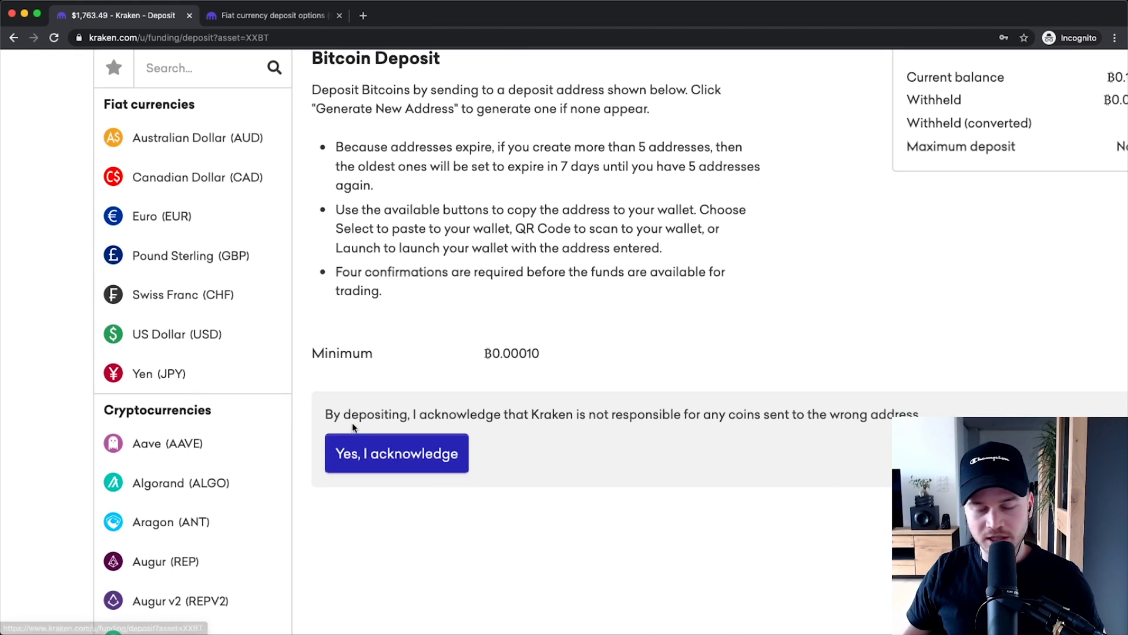
pyautogui.rightClick(354, 427)
pyautogui.click(435, 398)
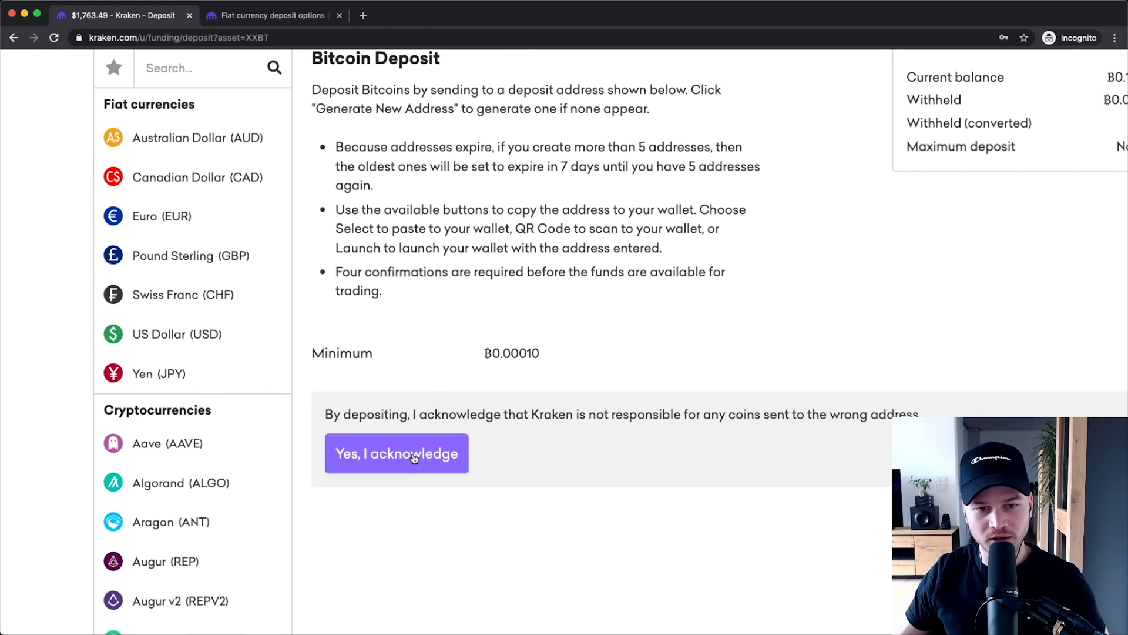
pyautogui.click(399, 454)
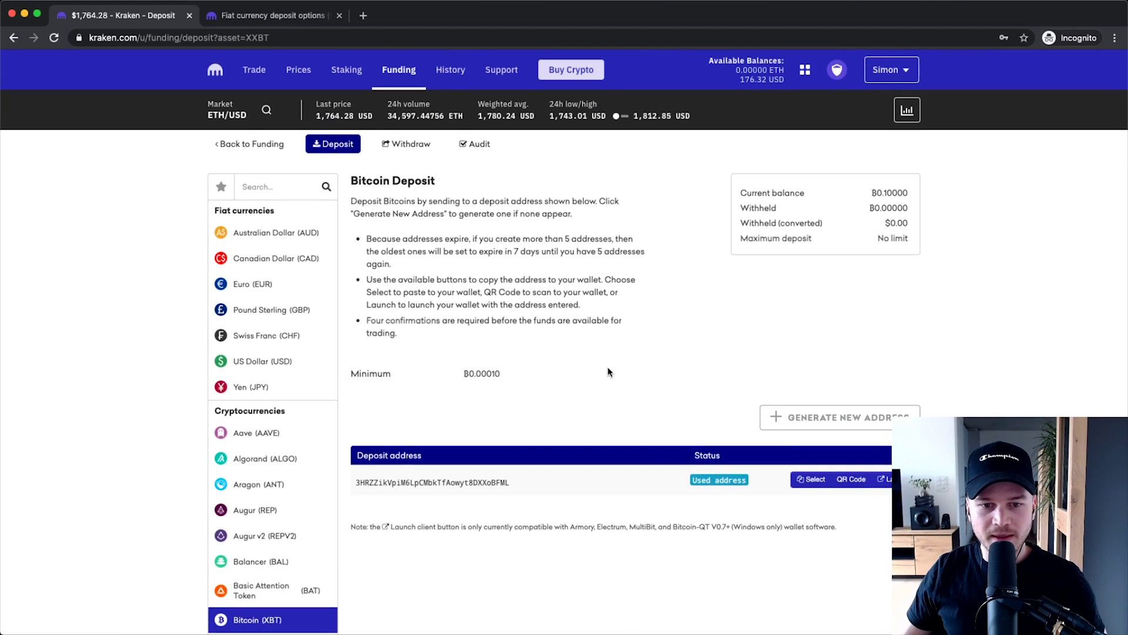
# Step: Generate a new Bitcoin deposit address and select the full address
pyautogui.scroll(3, 590, 379)
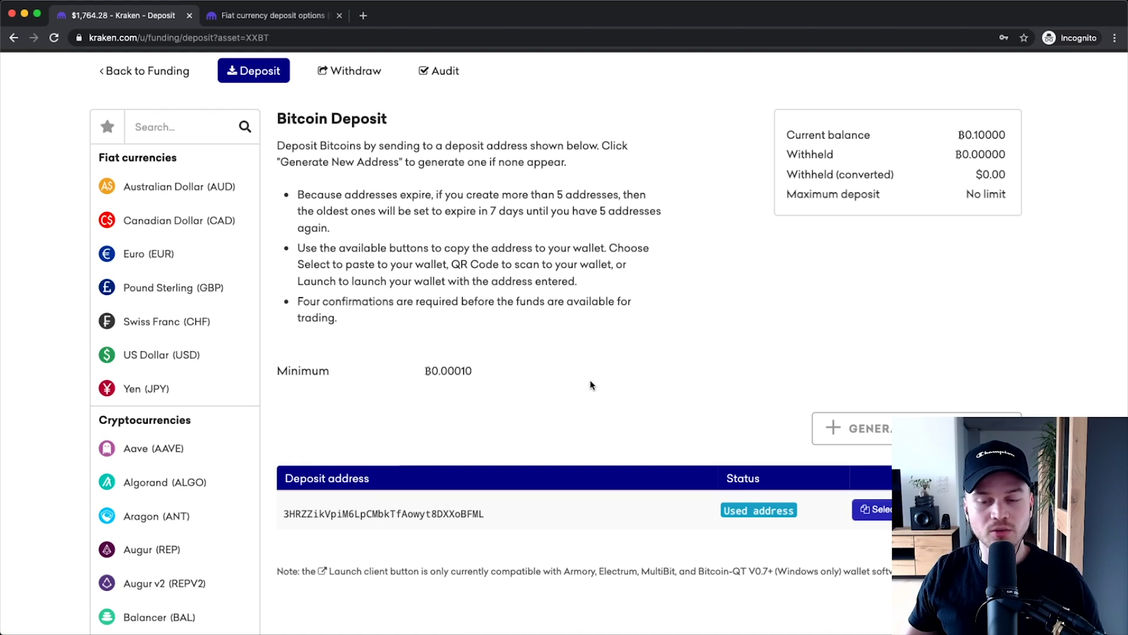
pyautogui.hscroll(2, 590, 385)
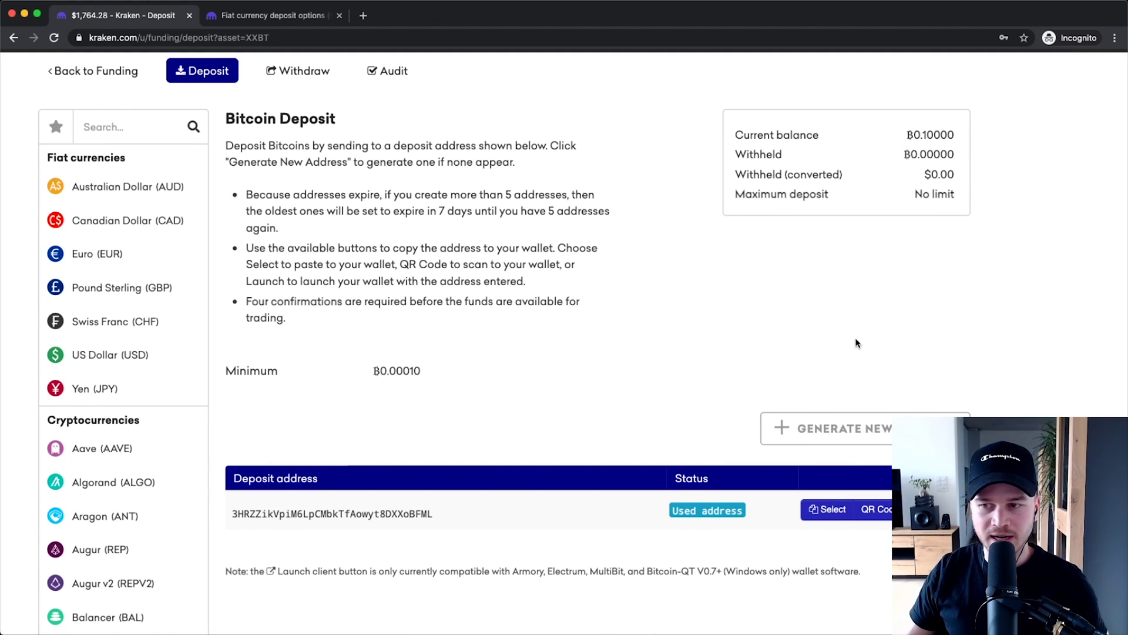
pyautogui.scroll(-1, 823, 406)
pyautogui.click(812, 375)
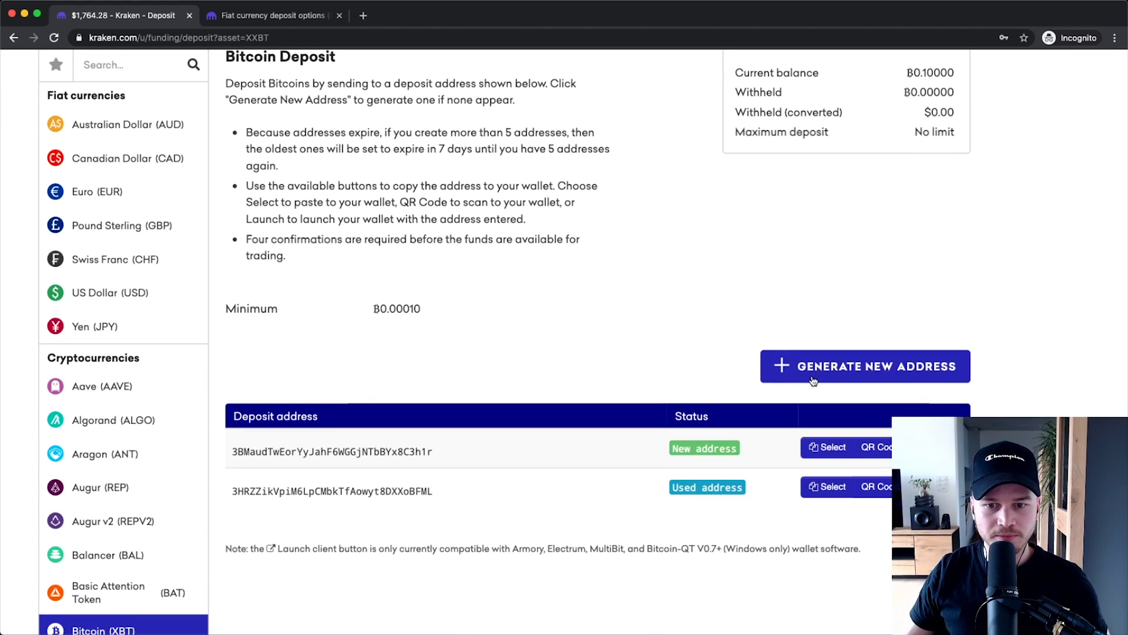
pyautogui.moveTo(232, 451); pyautogui.dragTo(341, 454)
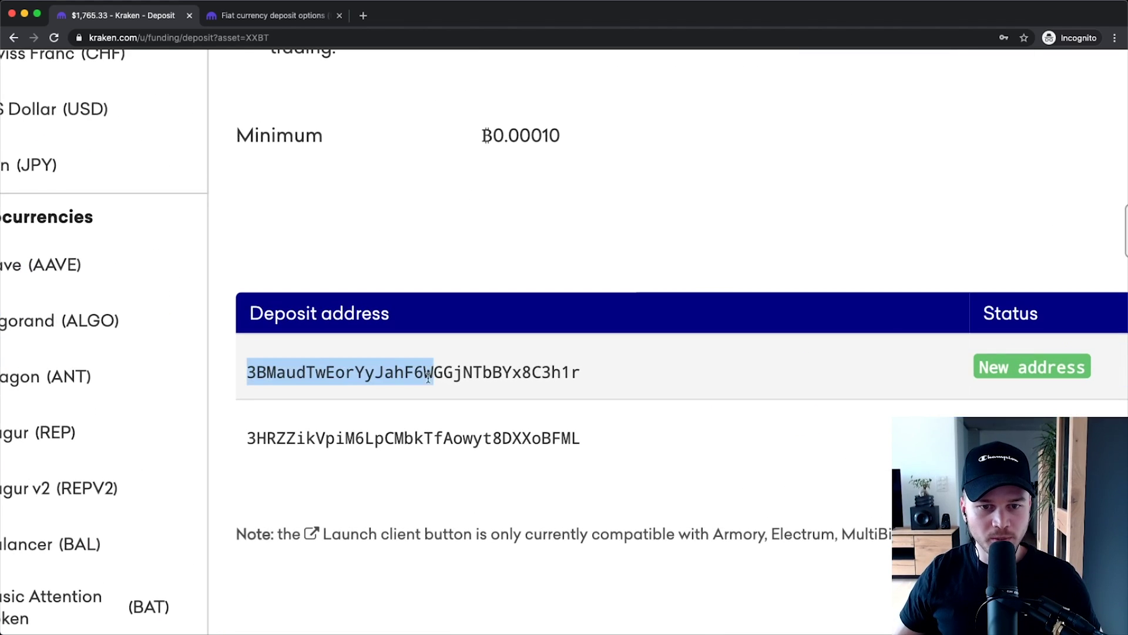
pyautogui.doubleClick(445, 374)
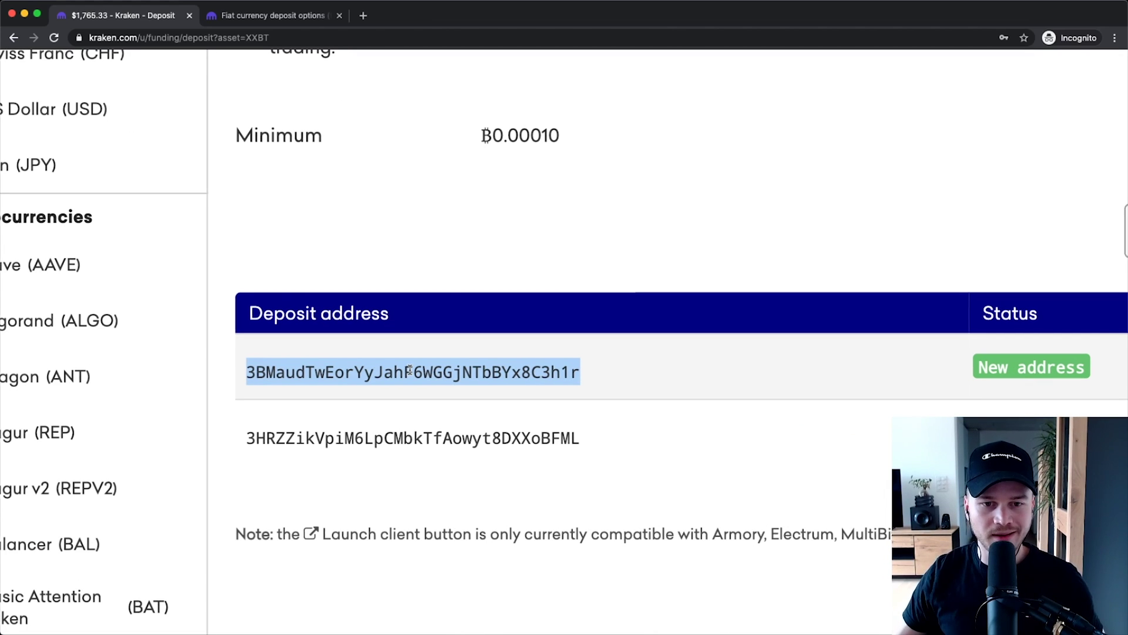
# Step: Display the QR code for the new Bitcoin deposit address
pyautogui.hscroll(5, 409, 370)
pyautogui.scroll(-3, 450, 359)
pyautogui.scroll(-1, 509, 362)
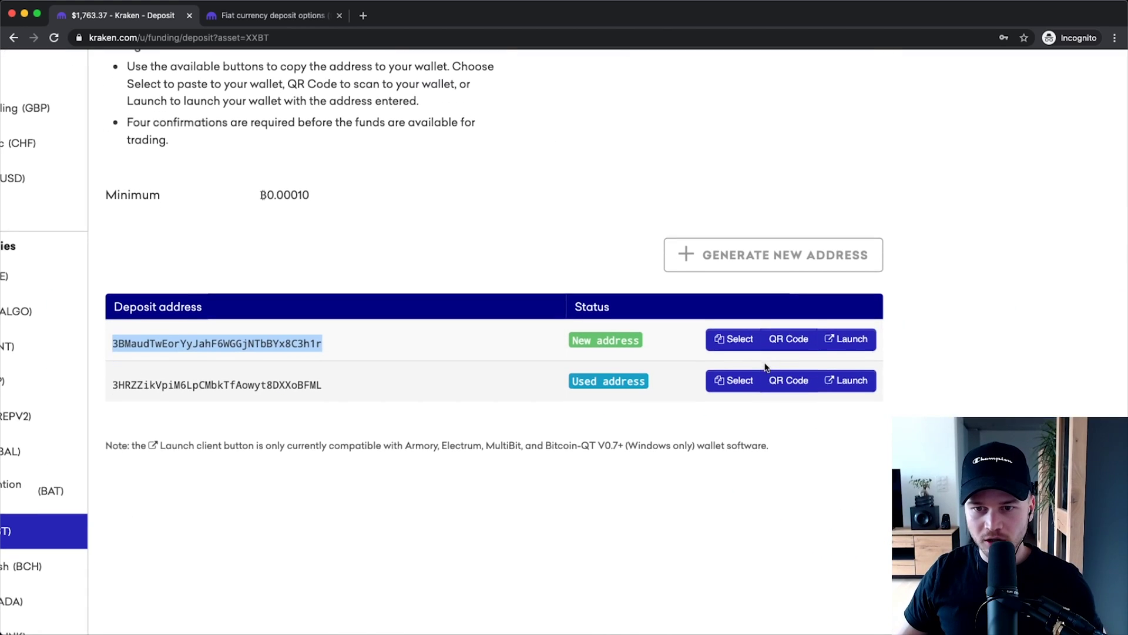
pyautogui.scroll(3, 789, 335)
pyautogui.click(801, 342)
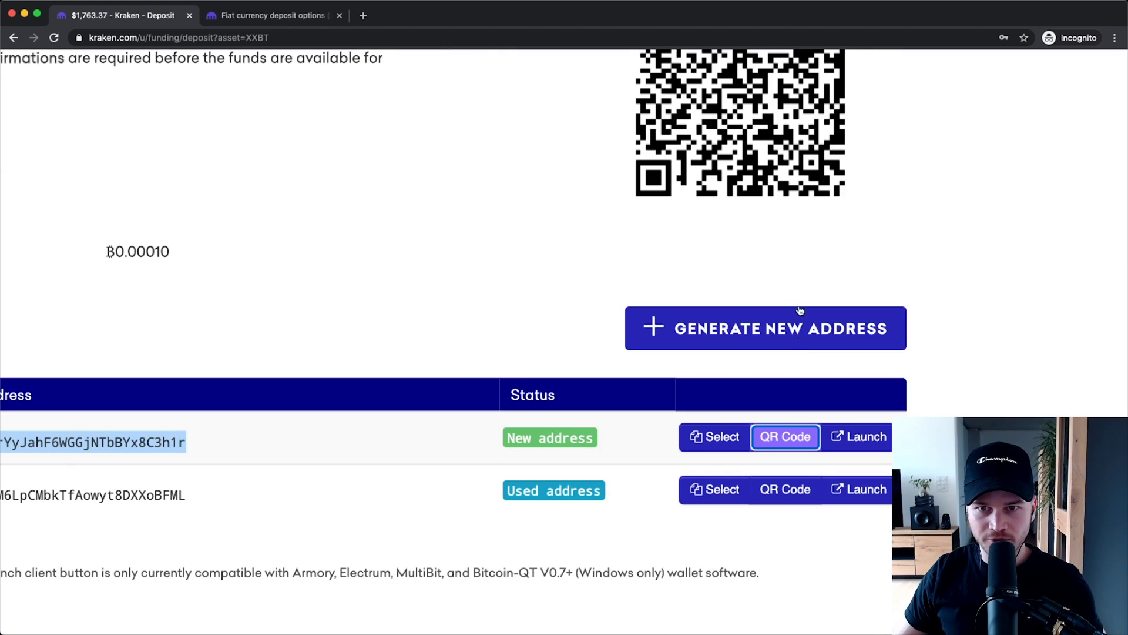
pyautogui.scroll(-3, 634, 288)
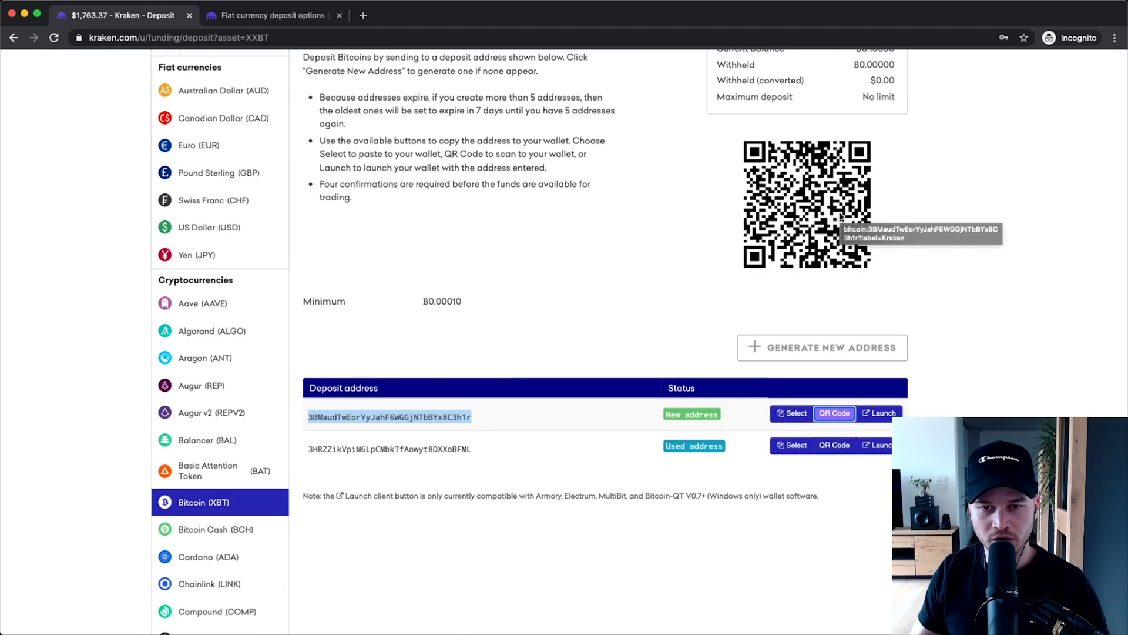
pyautogui.scroll(3, 840, 217)
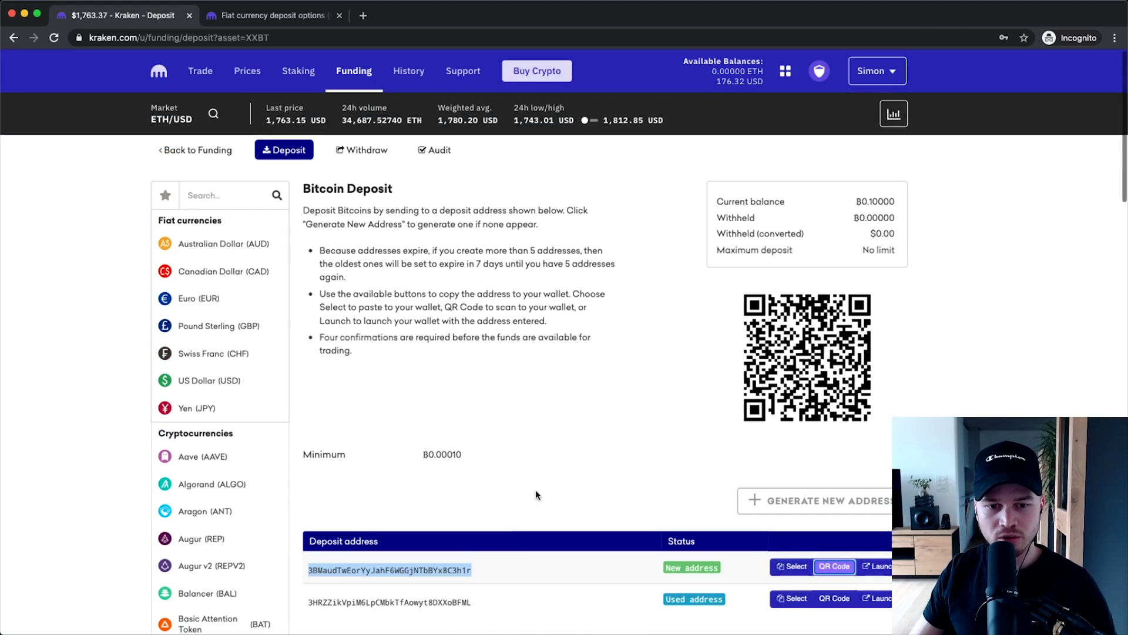